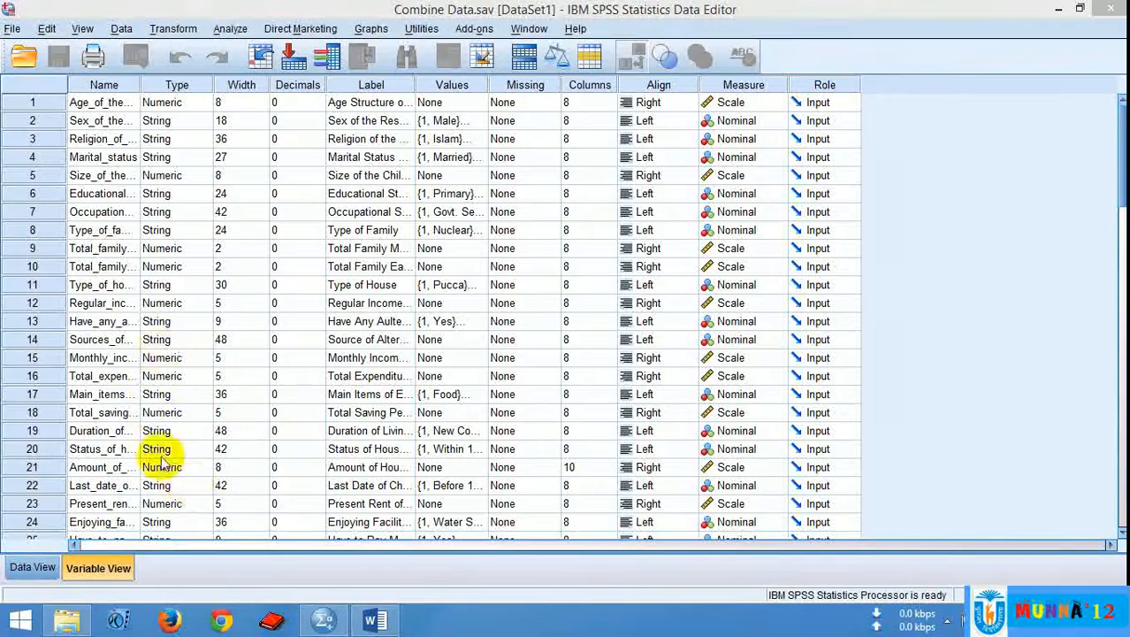
# Look through the full list of defined variables in the Combine Data file, then return to the first rows
pyautogui.click(119, 103)
pyautogui.click(113, 122)
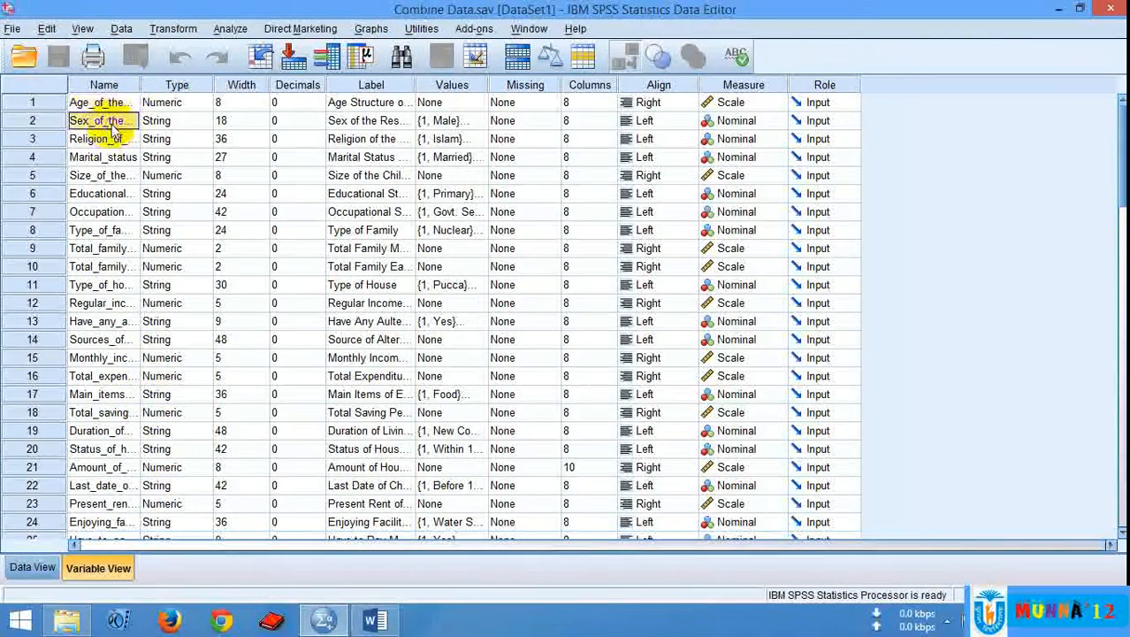
pyautogui.scroll(-1, 110, 203)
pyautogui.scroll(-11, 115, 232)
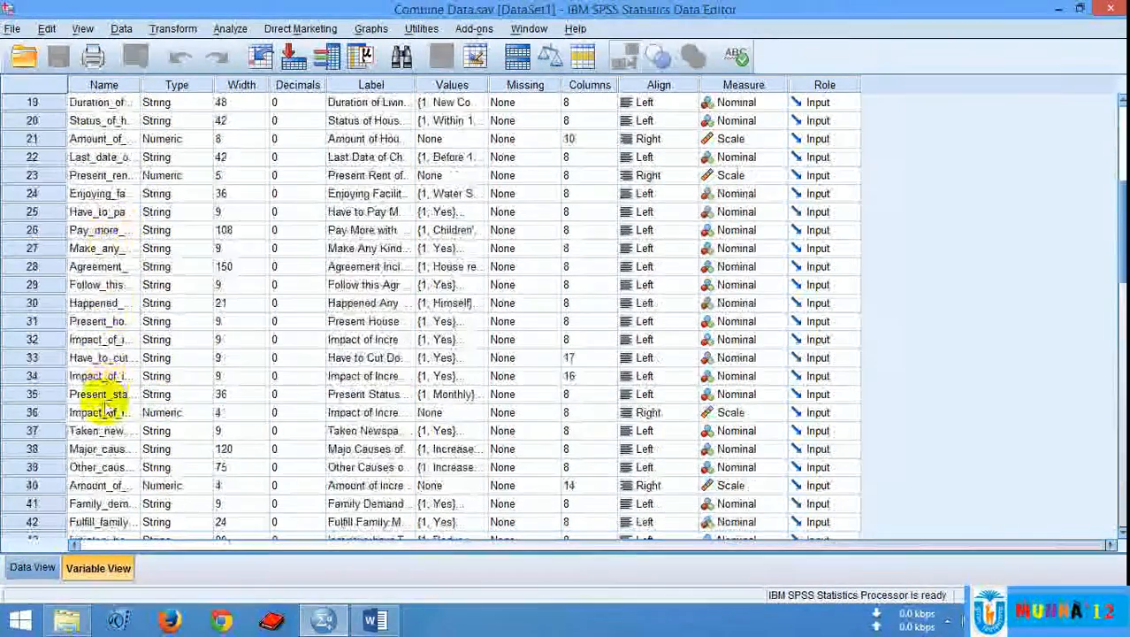
pyautogui.scroll(-3, 107, 411)
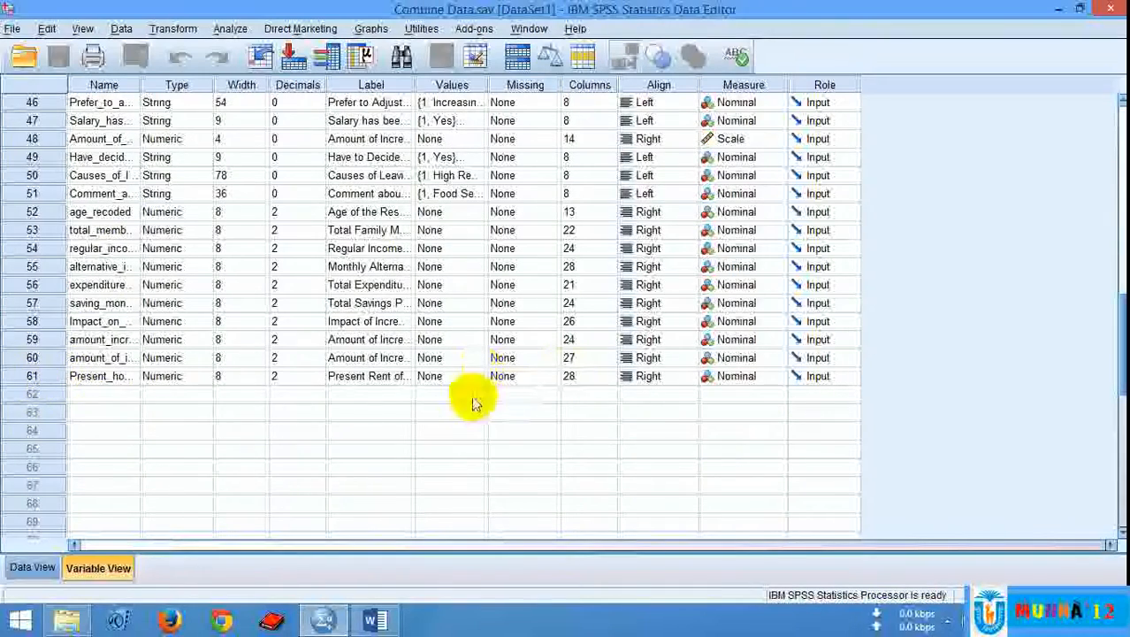
pyautogui.scroll(6, 295, 430)
pyautogui.scroll(9, 237, 438)
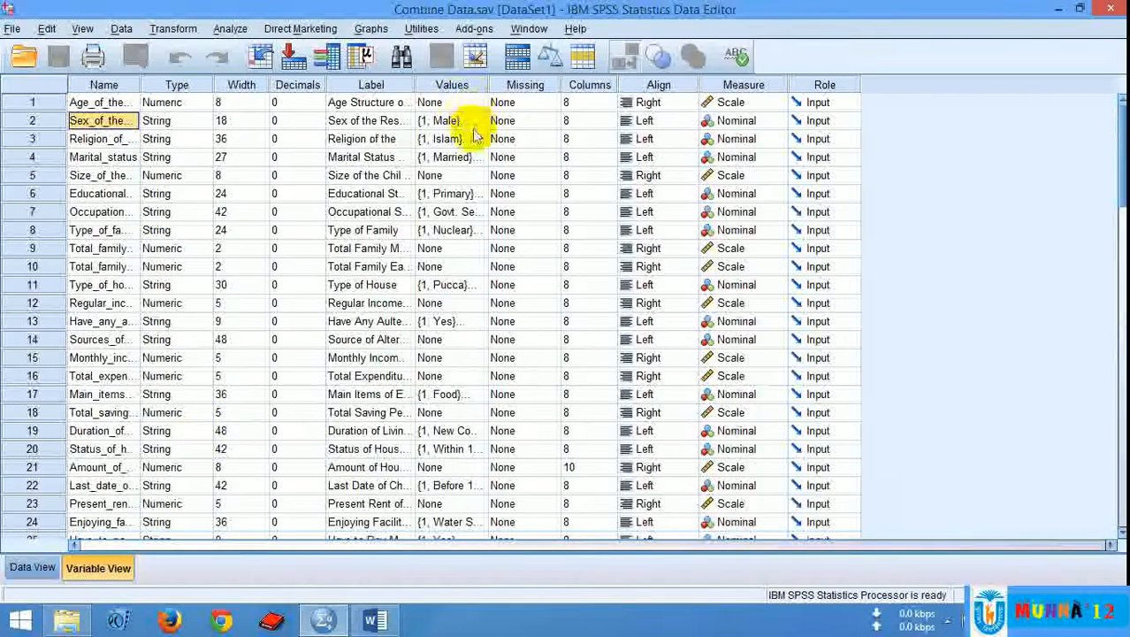
# View the value labels of the religion variable and inspect the Values settings of the age and total family members variables
pyautogui.click(467, 122)
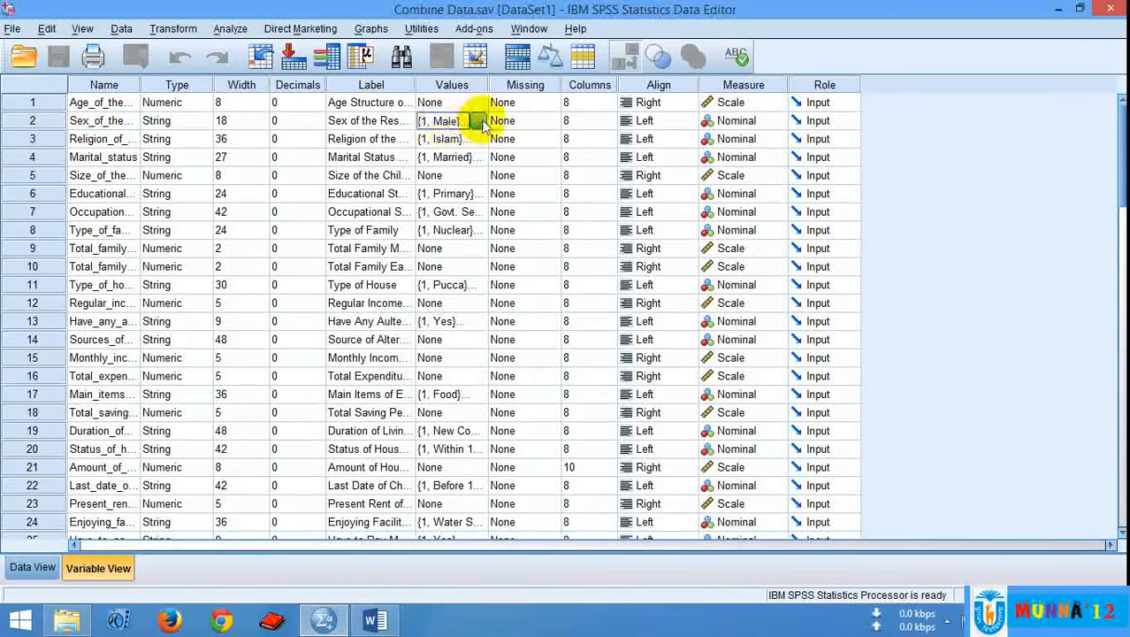
pyautogui.click(476, 140)
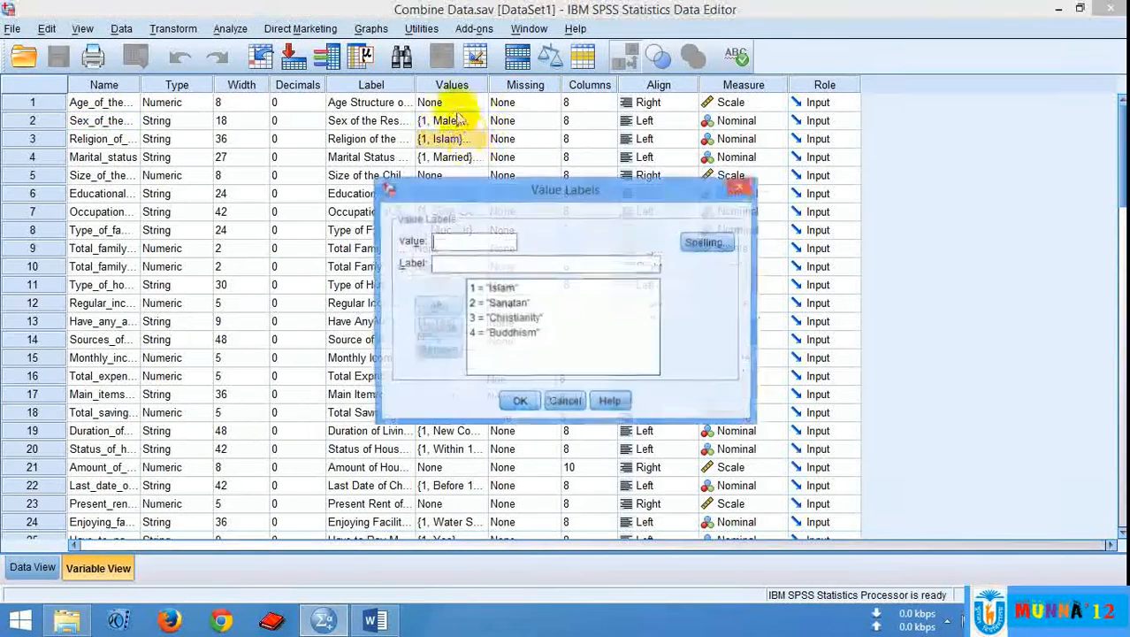
pyautogui.click(742, 179)
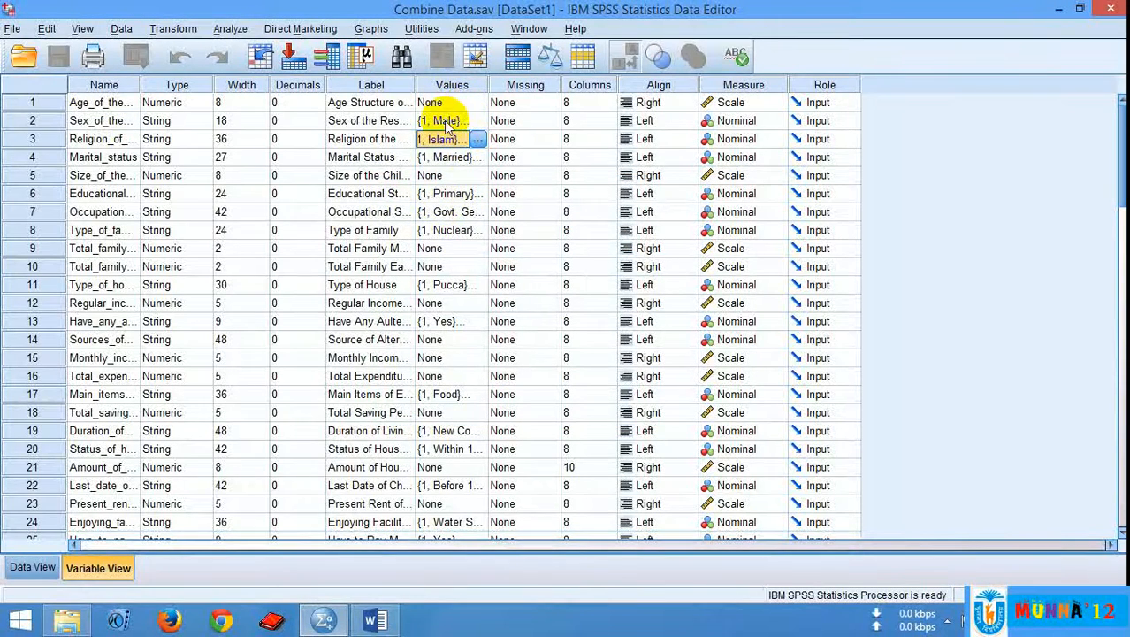
pyautogui.scroll(-1, 447, 127)
pyautogui.scroll(1, 447, 119)
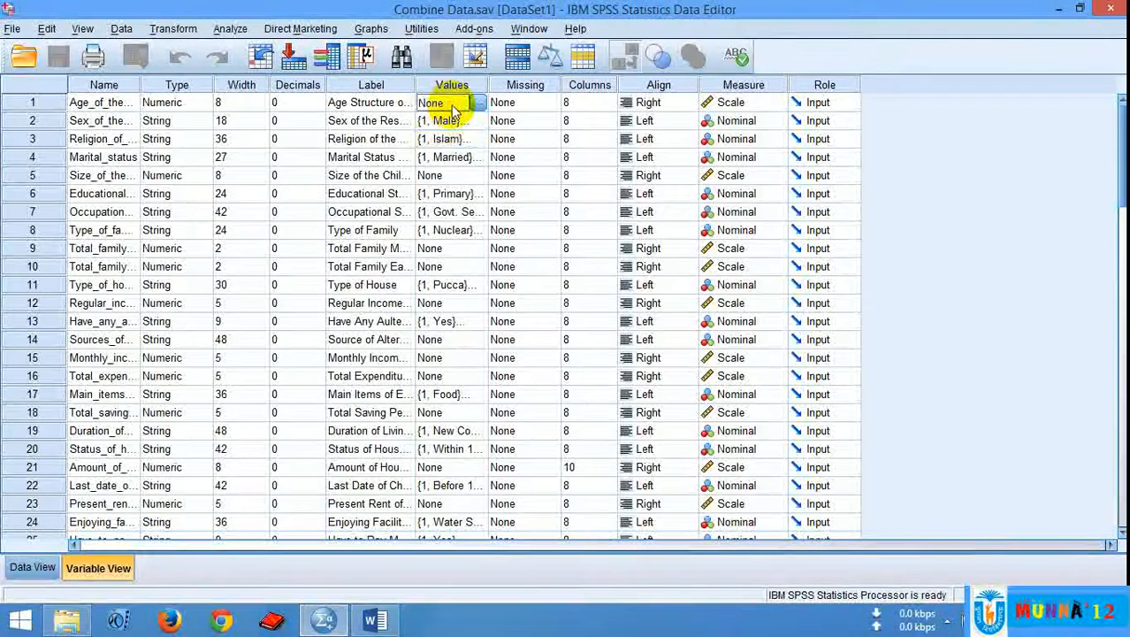
pyautogui.click(448, 248)
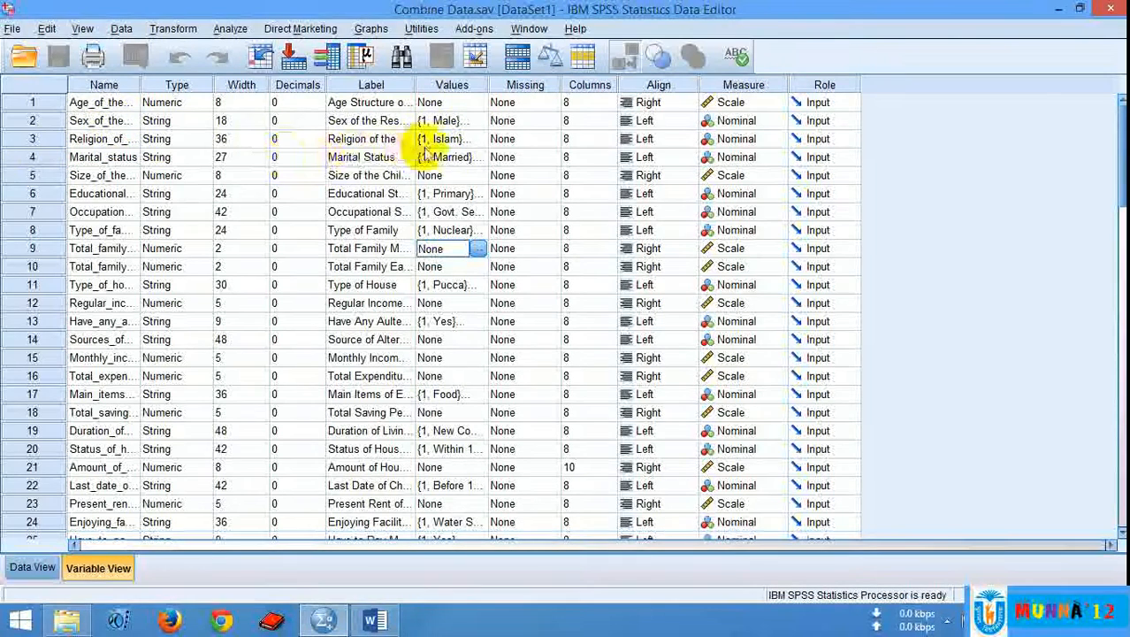
# Reopen the value labels of the religion variable, examine the coded categories, and accept them as they are
pyautogui.click(476, 140)
pyautogui.click(479, 140)
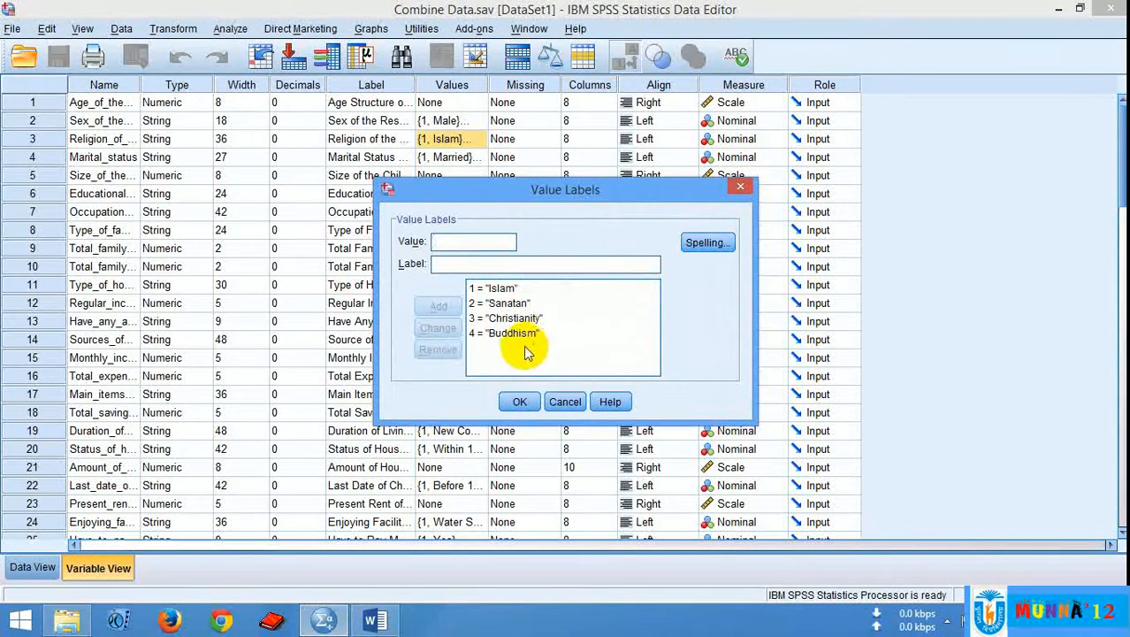
pyautogui.moveTo(515, 194); pyautogui.dragTo(568, 212)
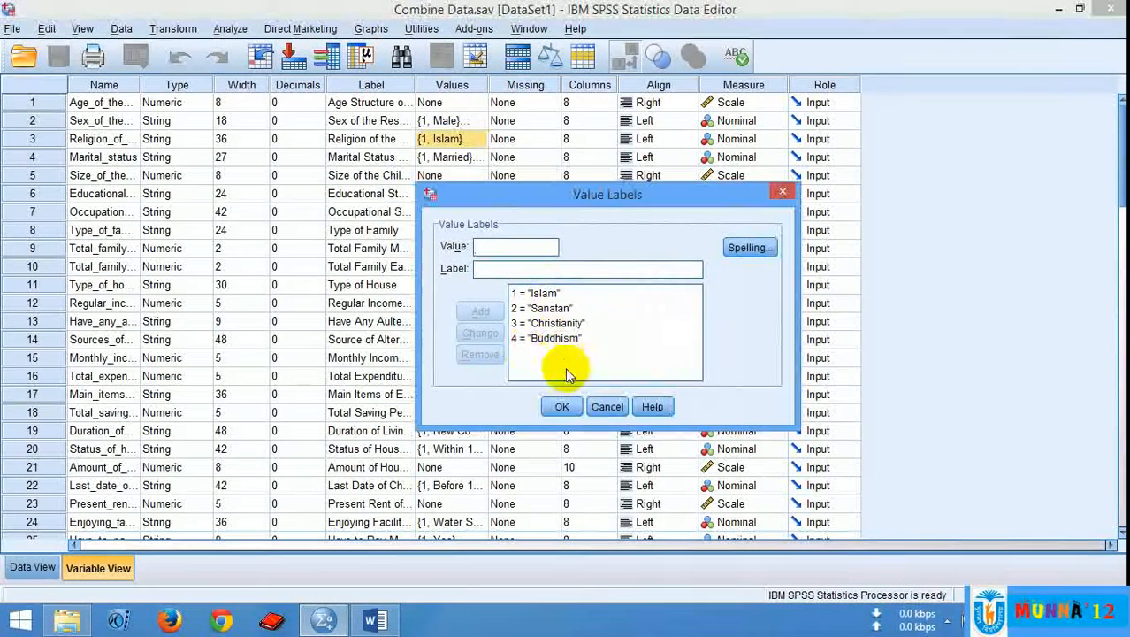
pyautogui.click(567, 407)
# Examine the Married and Unmarried value labels of the marital status variable and accept them as they are
pyautogui.click(460, 157)
pyautogui.click(478, 157)
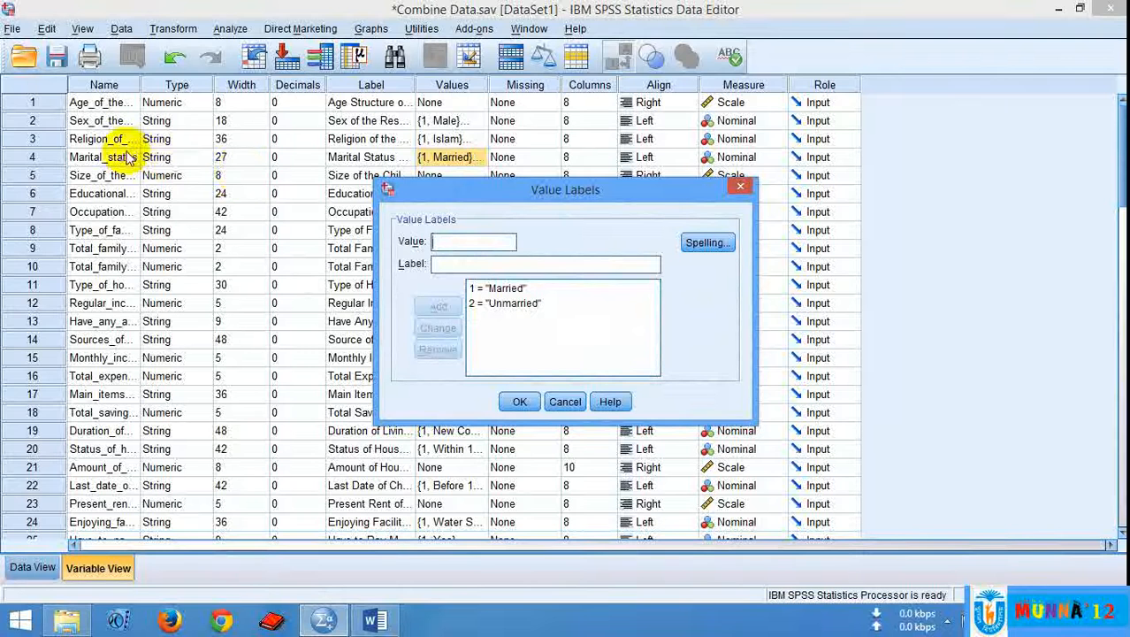
pyautogui.click(523, 303)
pyautogui.click(509, 289)
pyautogui.click(520, 401)
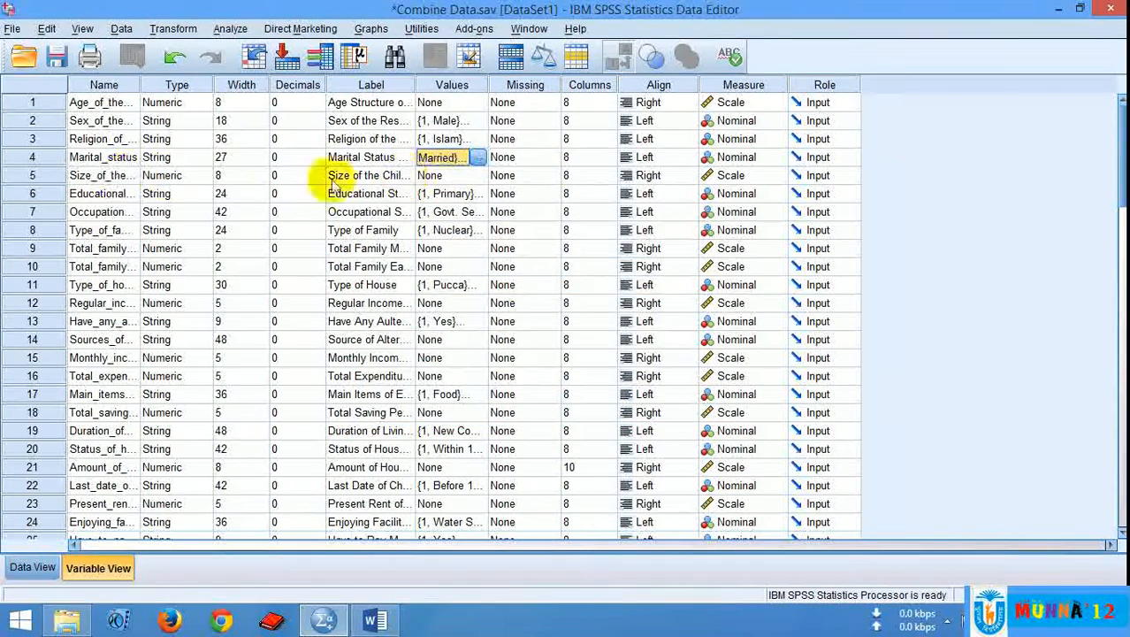
# Widen the Name column of the variable list enough to read the full name of the children size variable
pyautogui.click(115, 177)
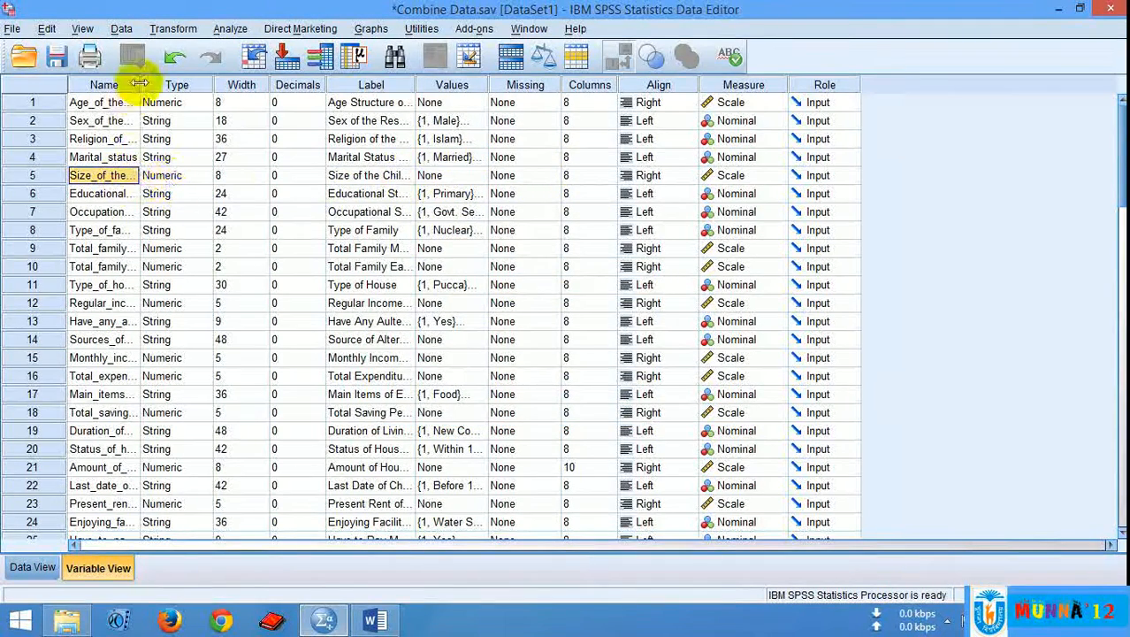
pyautogui.moveTo(139, 84); pyautogui.dragTo(280, 84)
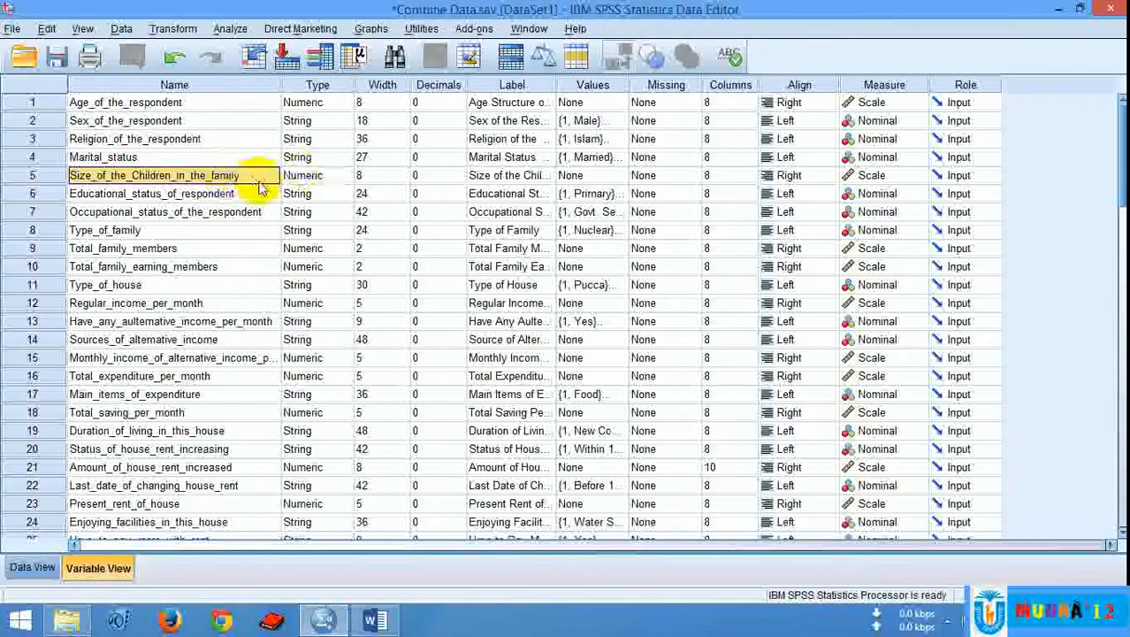
# Switch to the interview schedule in Word and examine the type of family question with its blank option d
pyautogui.click(375, 619)
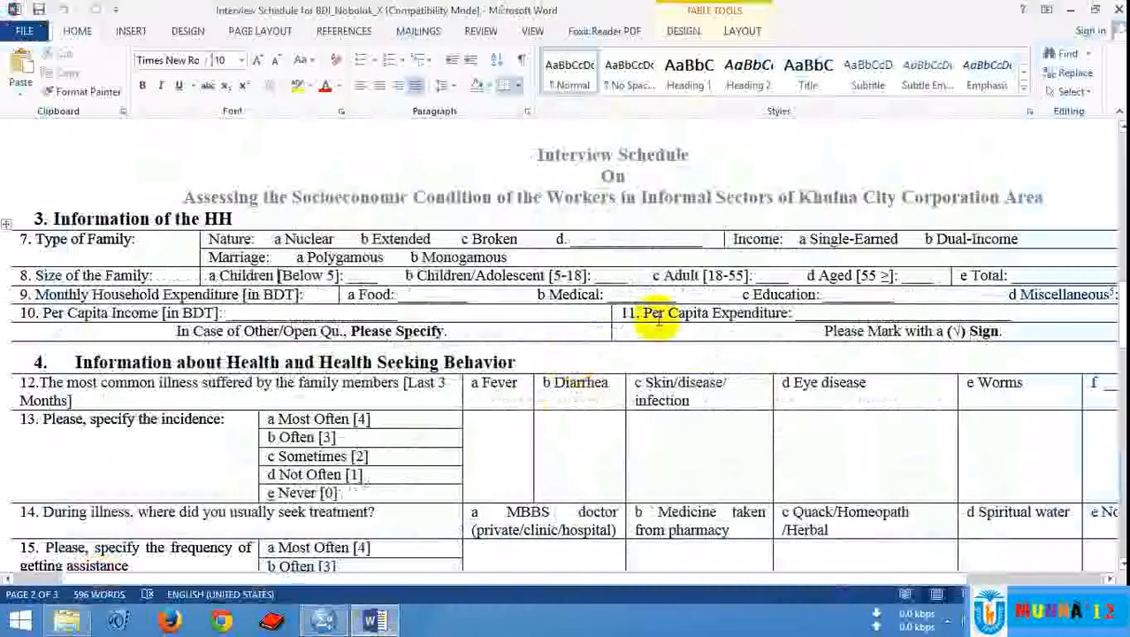
pyautogui.scroll(5, 243, 292)
pyautogui.scroll(-3, 239, 359)
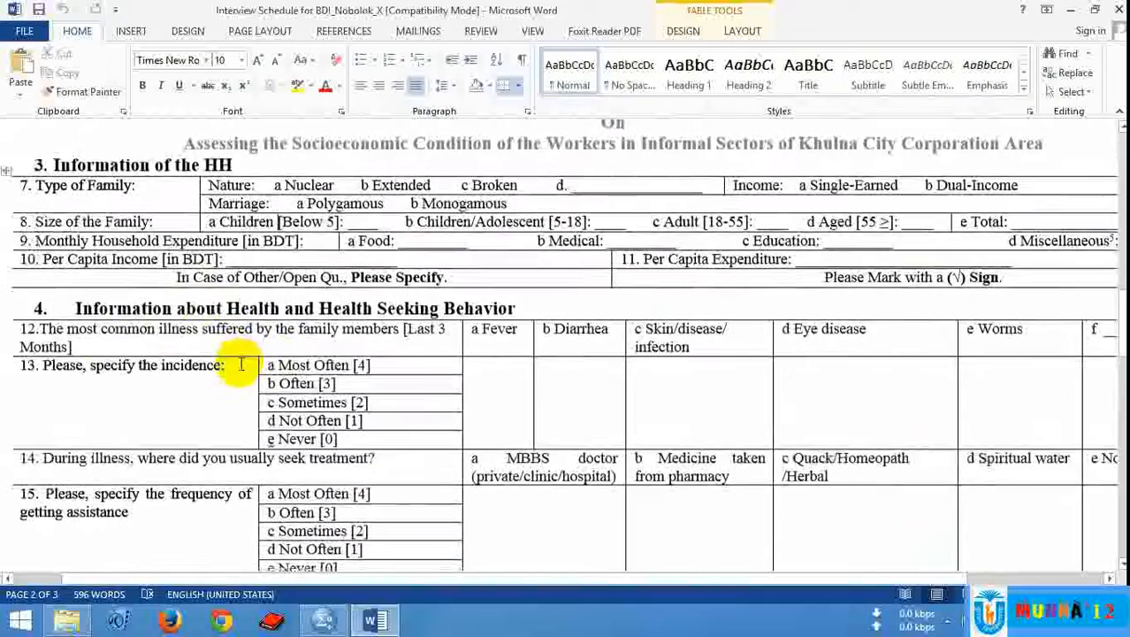
pyautogui.scroll(1, 202, 299)
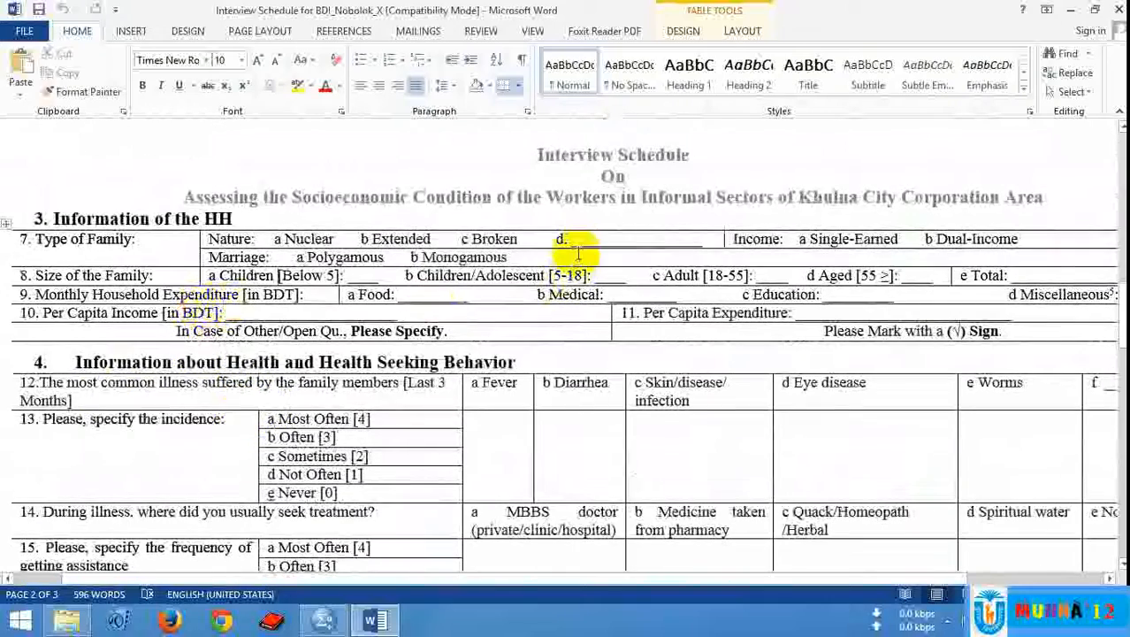
pyautogui.moveTo(588, 240); pyautogui.dragTo(675, 245)
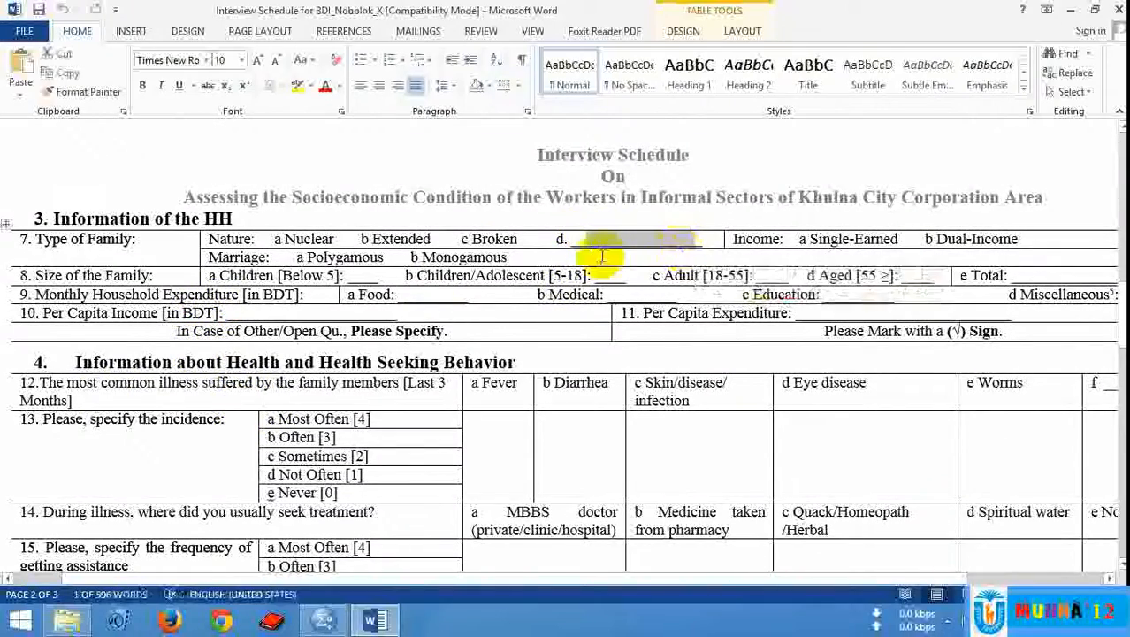
pyautogui.scroll(-1, 531, 246)
pyautogui.scroll(3, 531, 239)
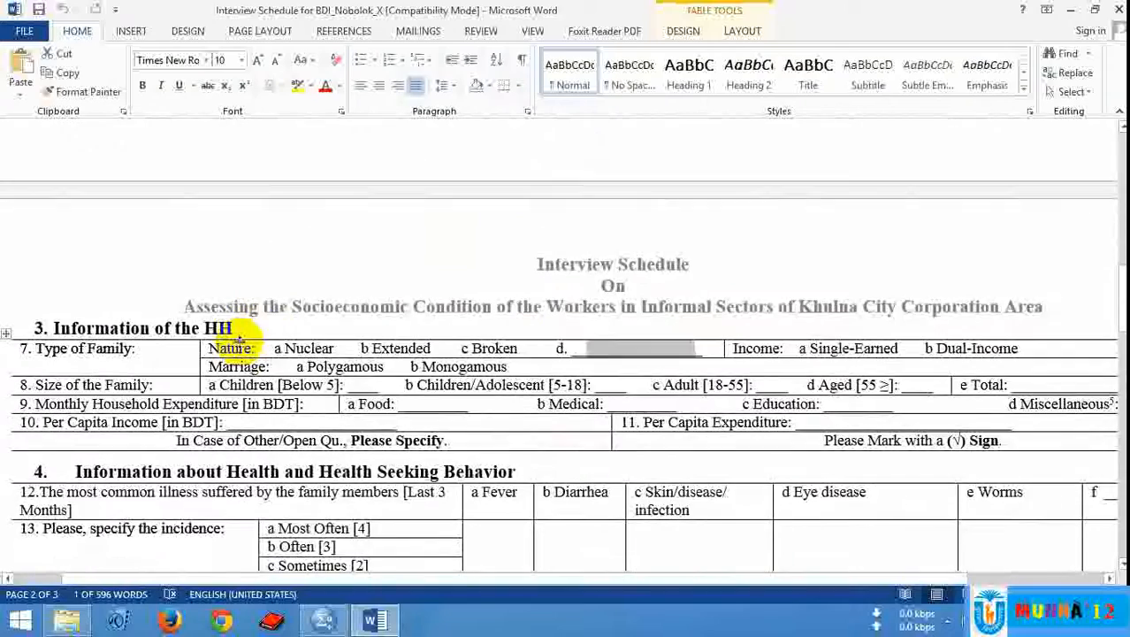
# Examine the age blank and the Male and Female options in the respondent's personal information section of the schedule
pyautogui.scroll(15, 237, 336)
pyautogui.scroll(1, 241, 341)
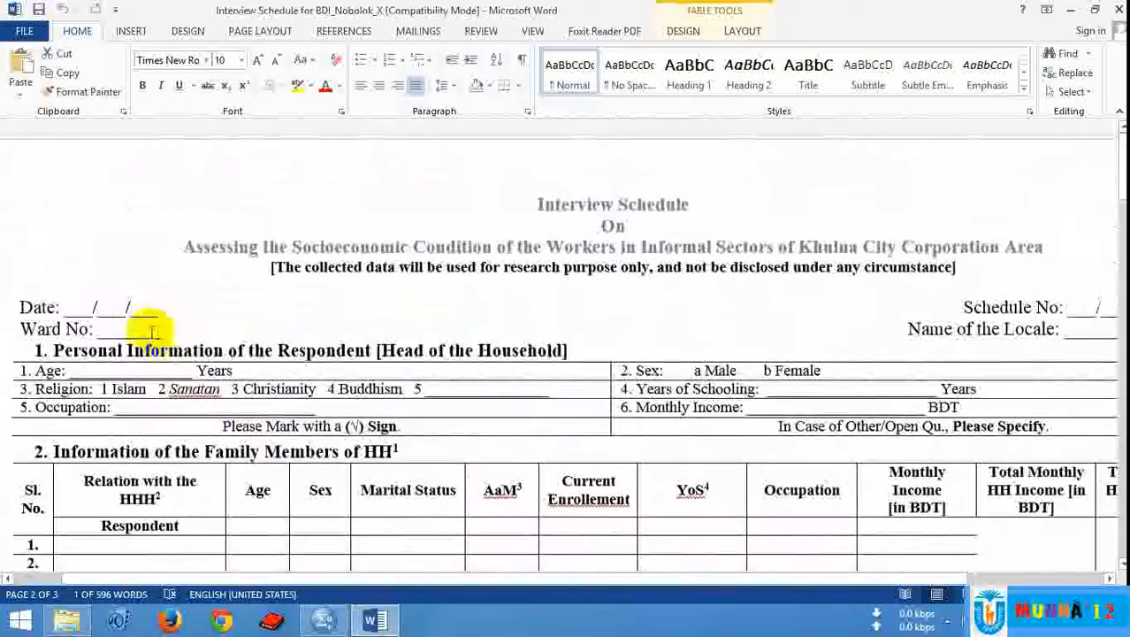
pyautogui.scroll(-1, 144, 390)
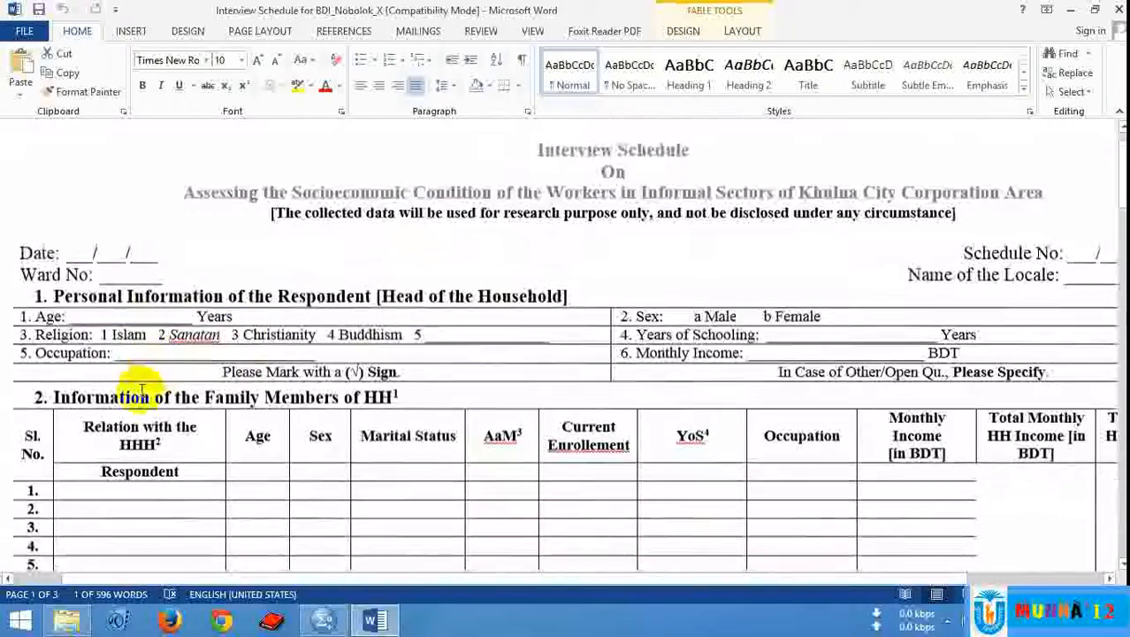
pyautogui.click(133, 317)
pyautogui.moveTo(77, 317); pyautogui.dragTo(176, 318)
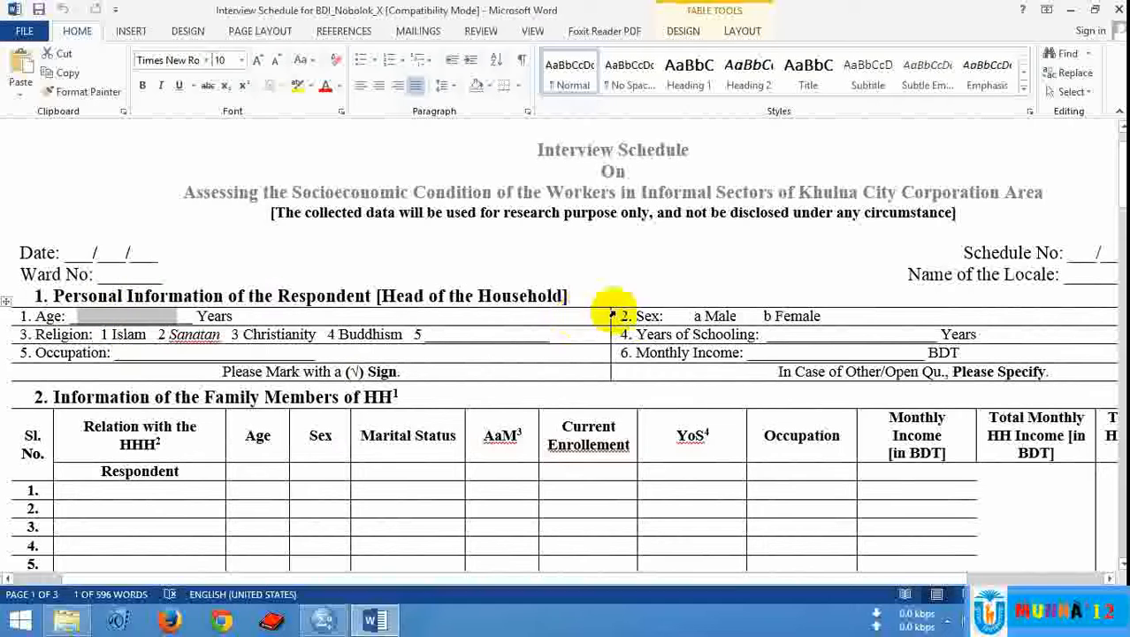
pyautogui.moveTo(694, 314); pyautogui.dragTo(741, 312)
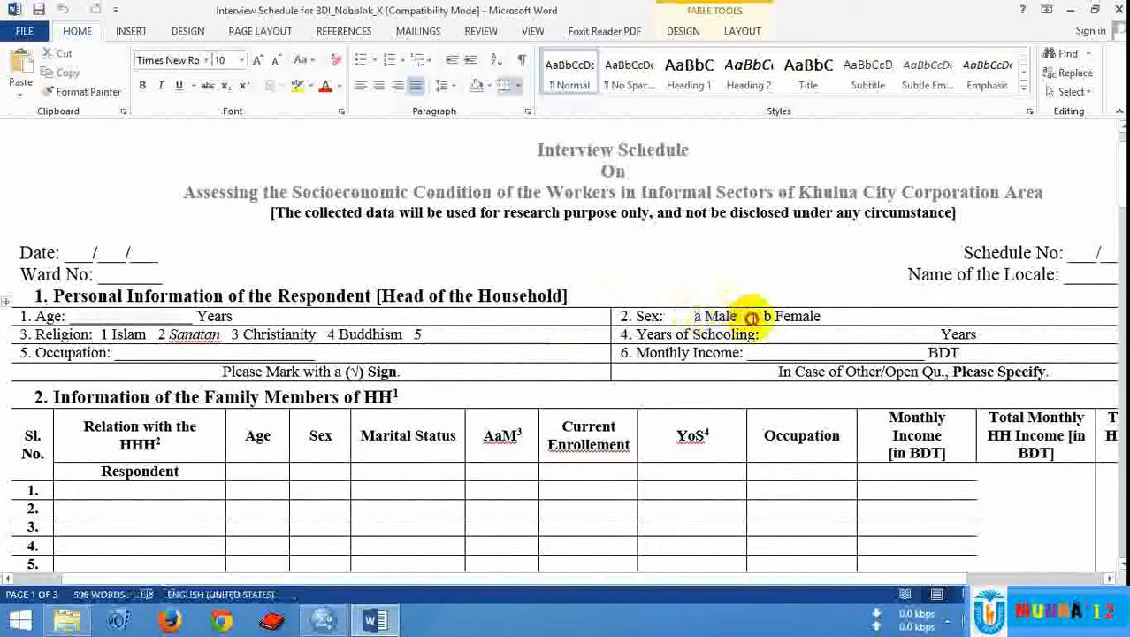
pyautogui.click(751, 316)
pyautogui.click(772, 318)
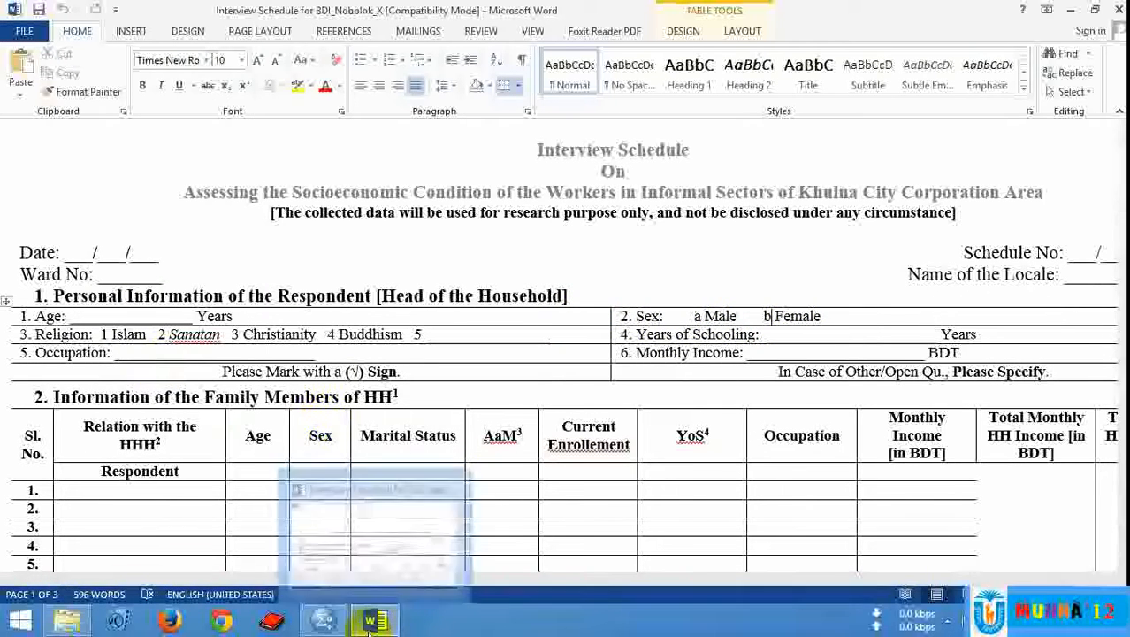
# Switch back to SPSS Statistics and look through the variable list down to its last entries
pyautogui.click(323, 619)
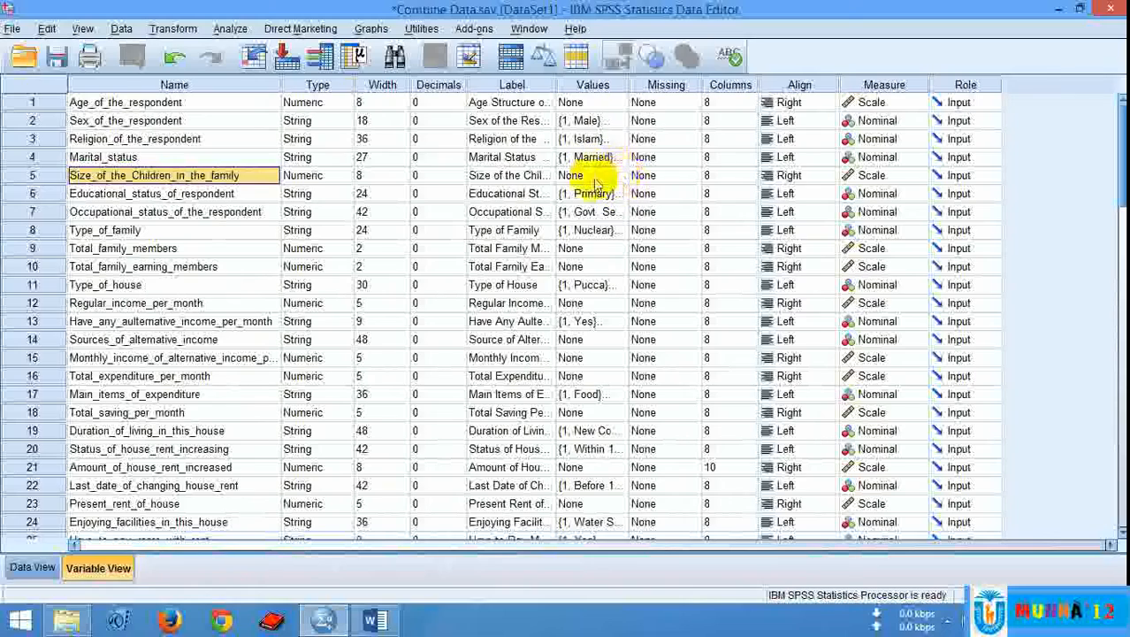
pyautogui.scroll(-6, 591, 203)
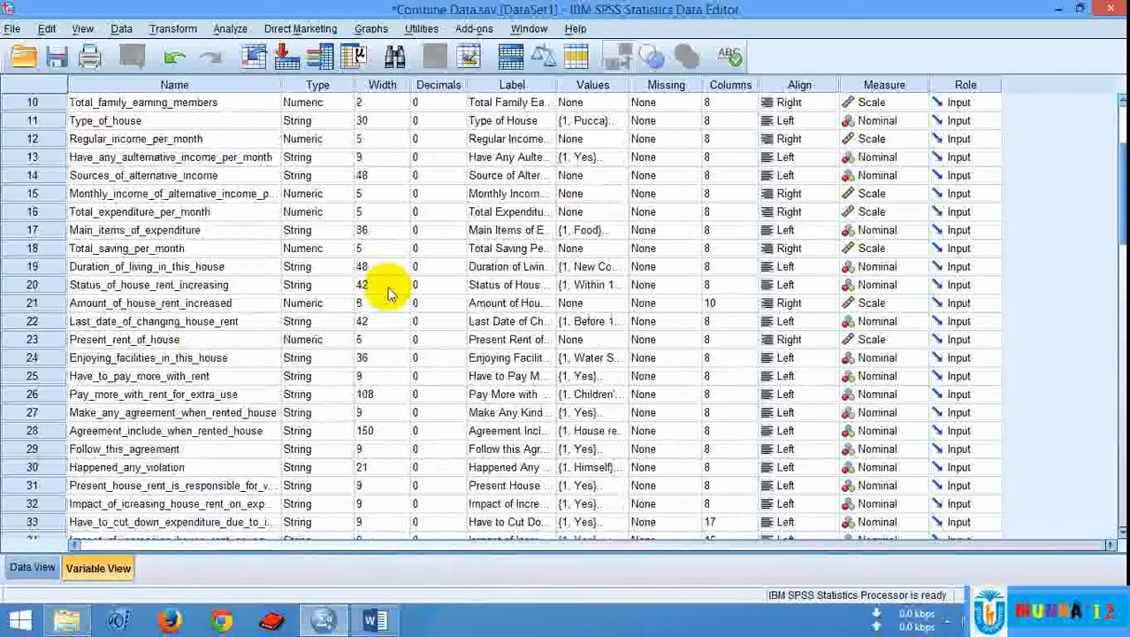
pyautogui.scroll(-9, 228, 430)
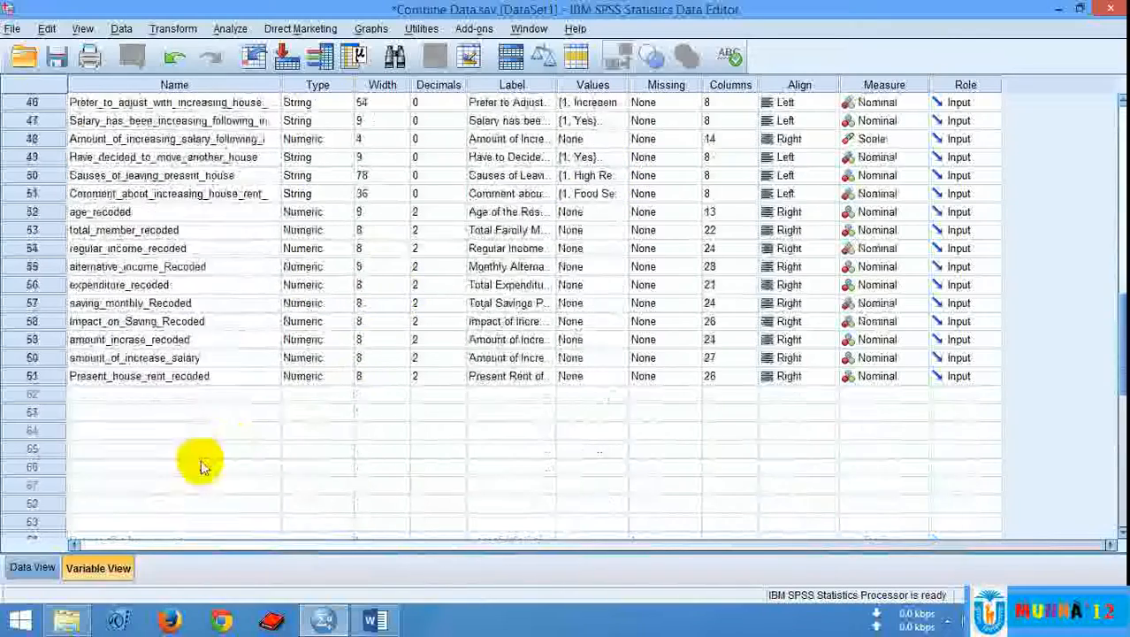
# Show the data records and look through all the cases down to the last row and back up
pyautogui.click(33, 566)
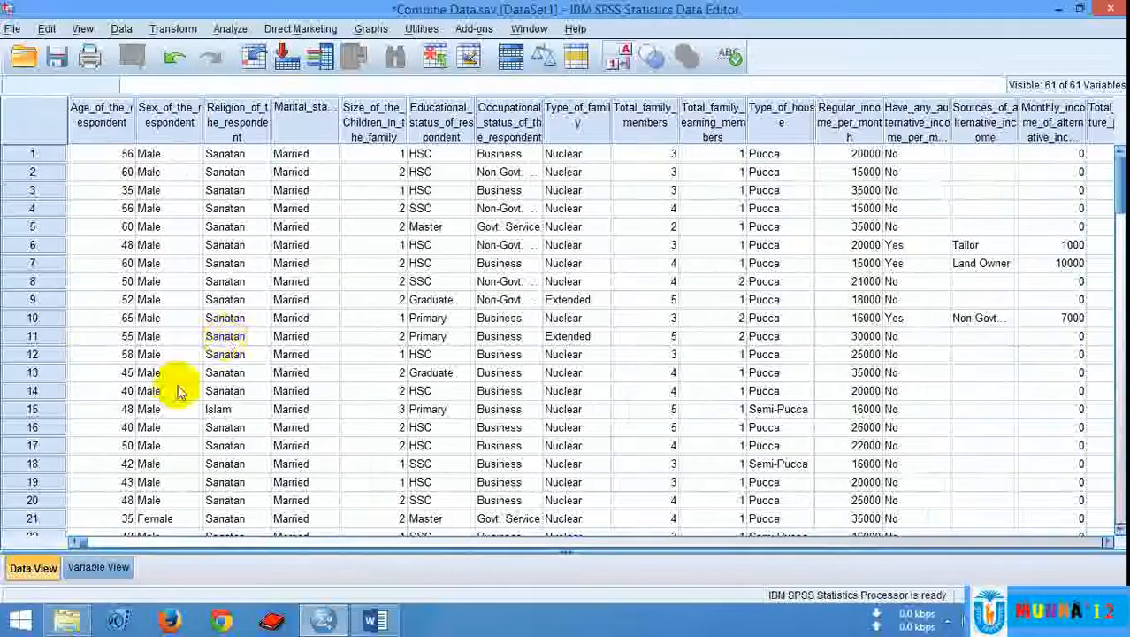
pyautogui.scroll(-11, 128, 248)
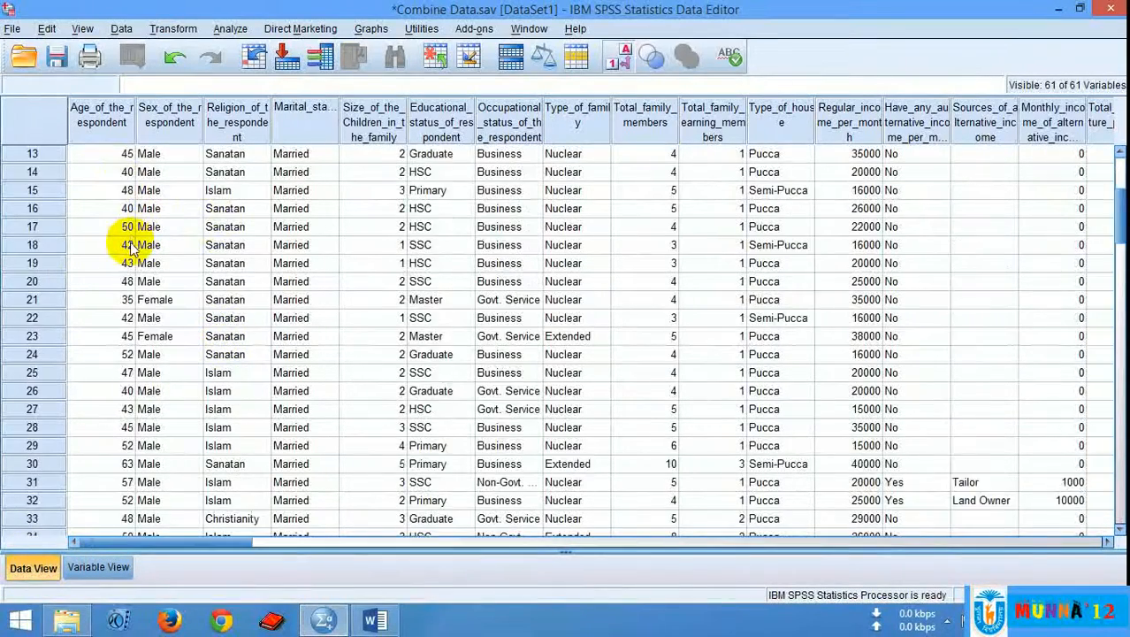
pyautogui.scroll(-20, 128, 251)
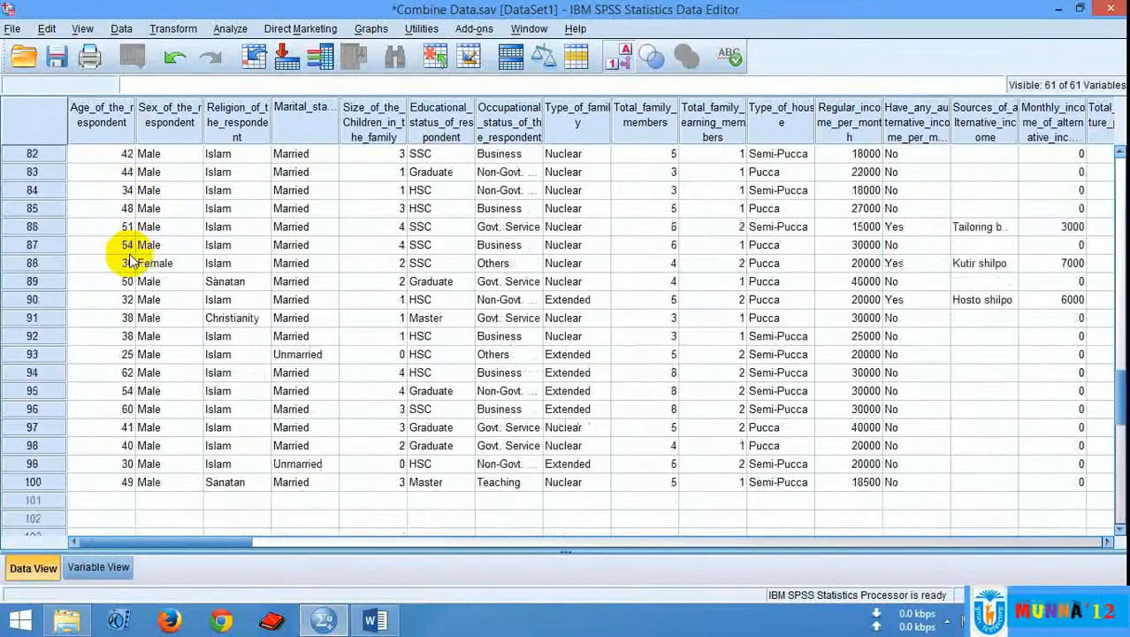
pyautogui.scroll(7, 159, 292)
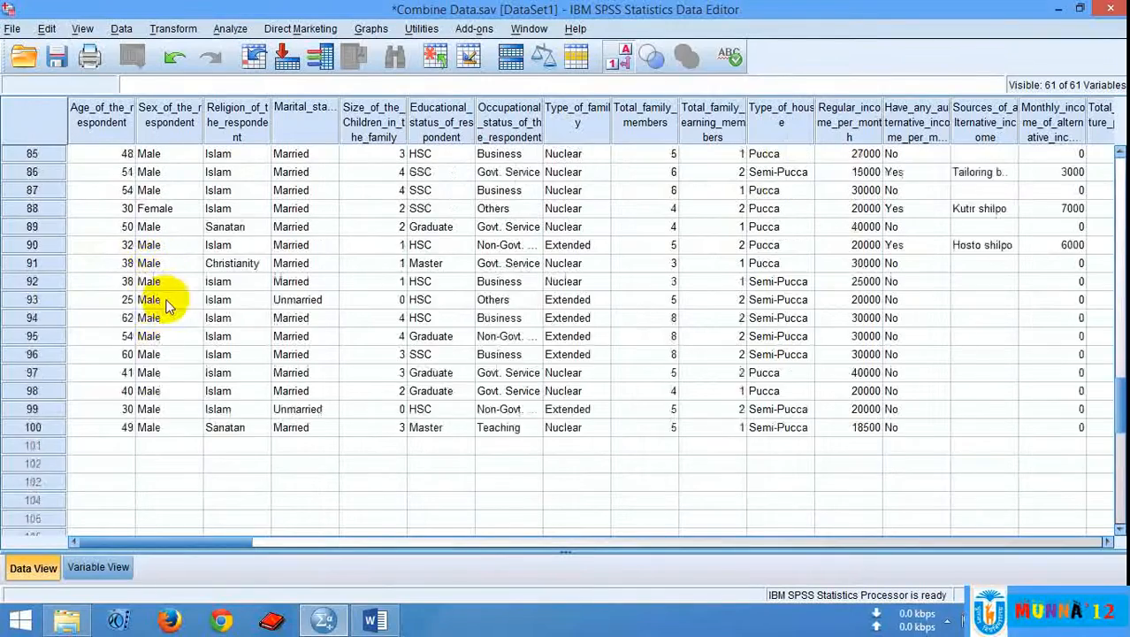
pyautogui.scroll(20, 168, 305)
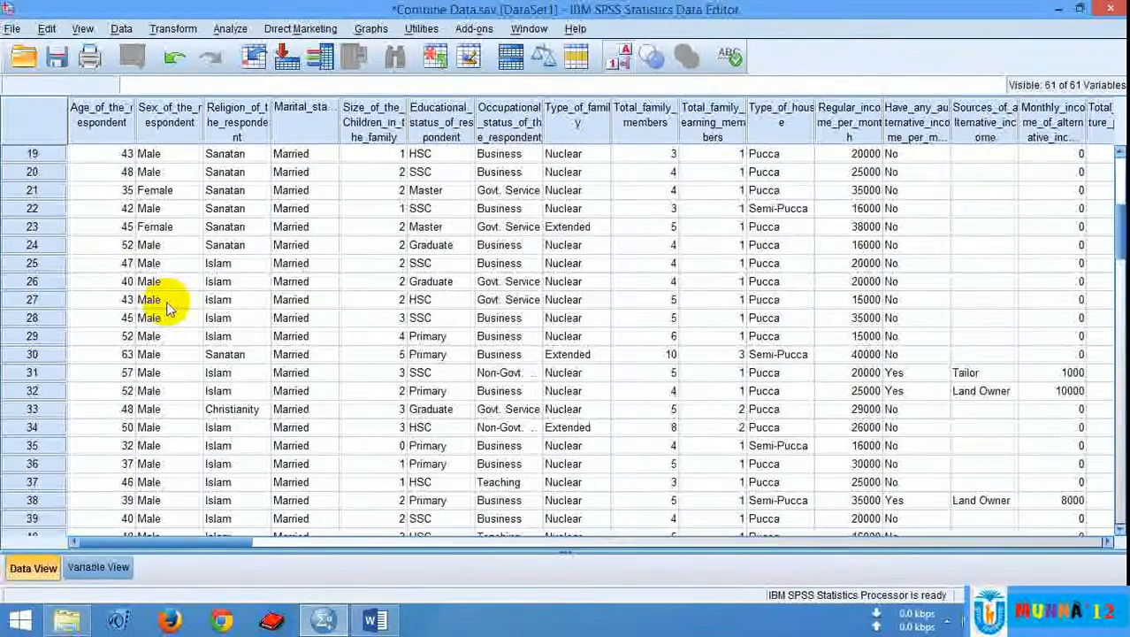
# Widen the respondent age and sex columns in the data records
pyautogui.click(104, 157)
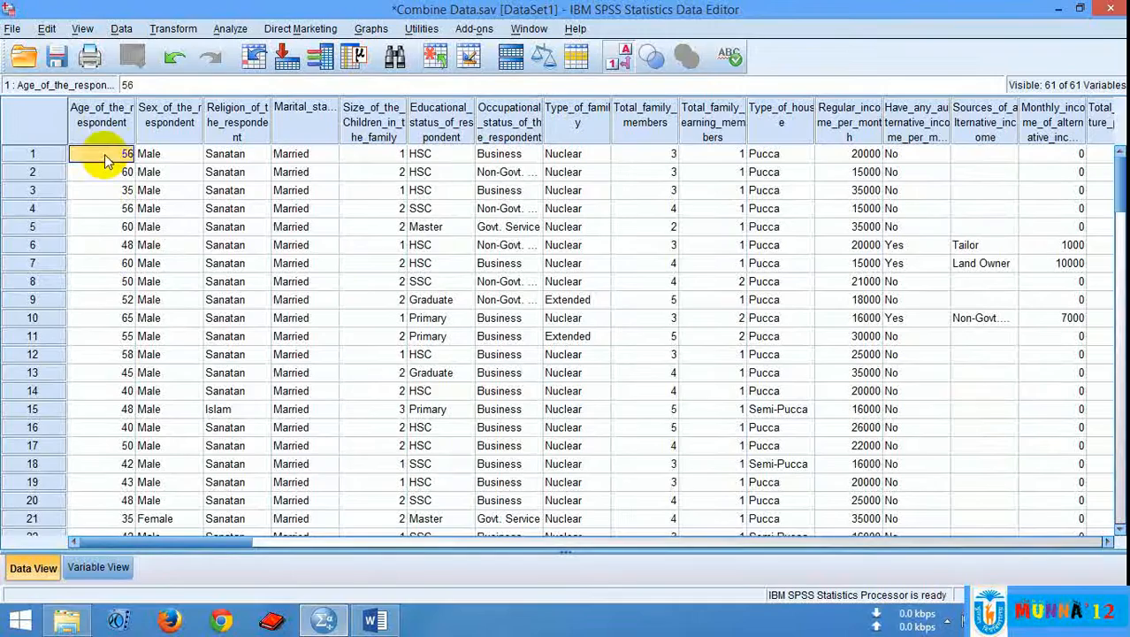
pyautogui.moveTo(138, 107); pyautogui.dragTo(240, 107)
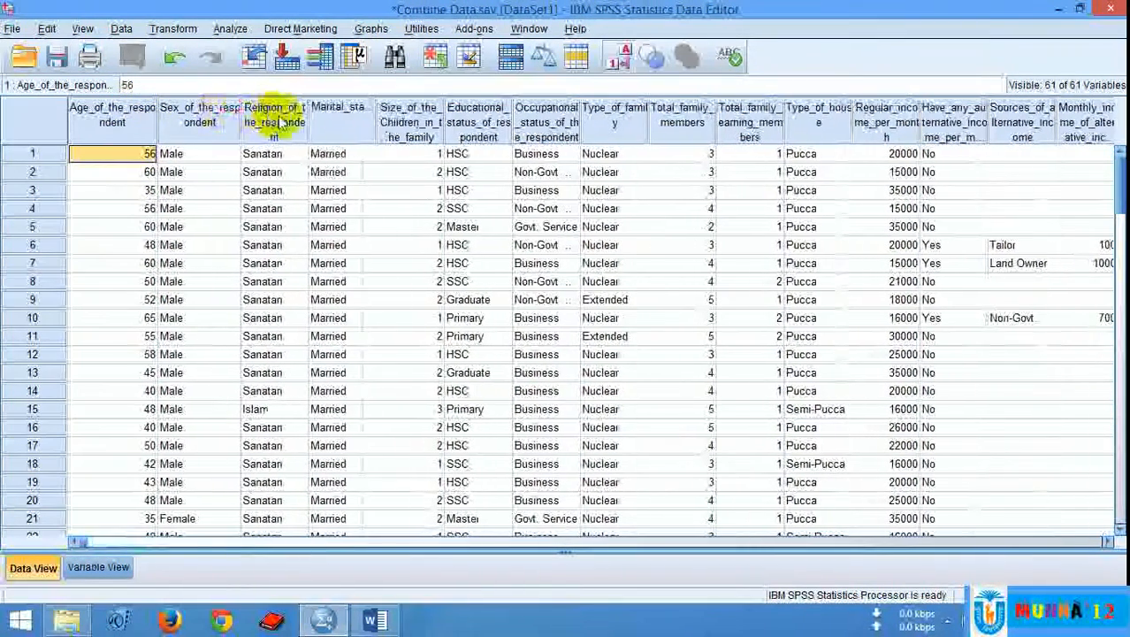
# Go through the first respondent's answers in the data records, from religion and marital status to type of house
pyautogui.click(274, 156)
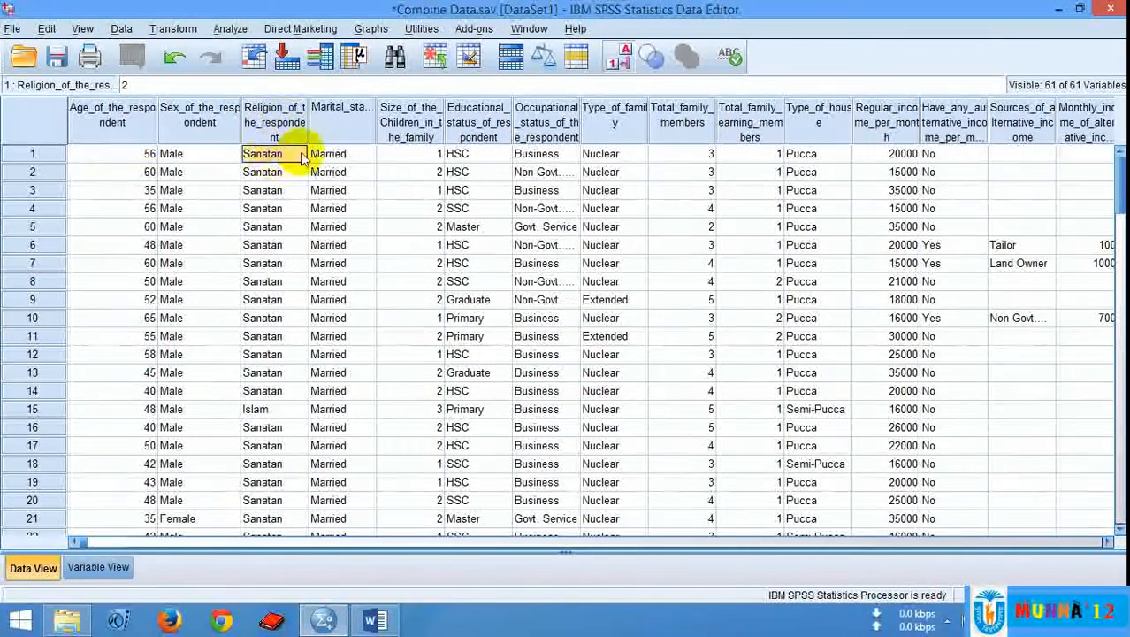
pyautogui.click(347, 152)
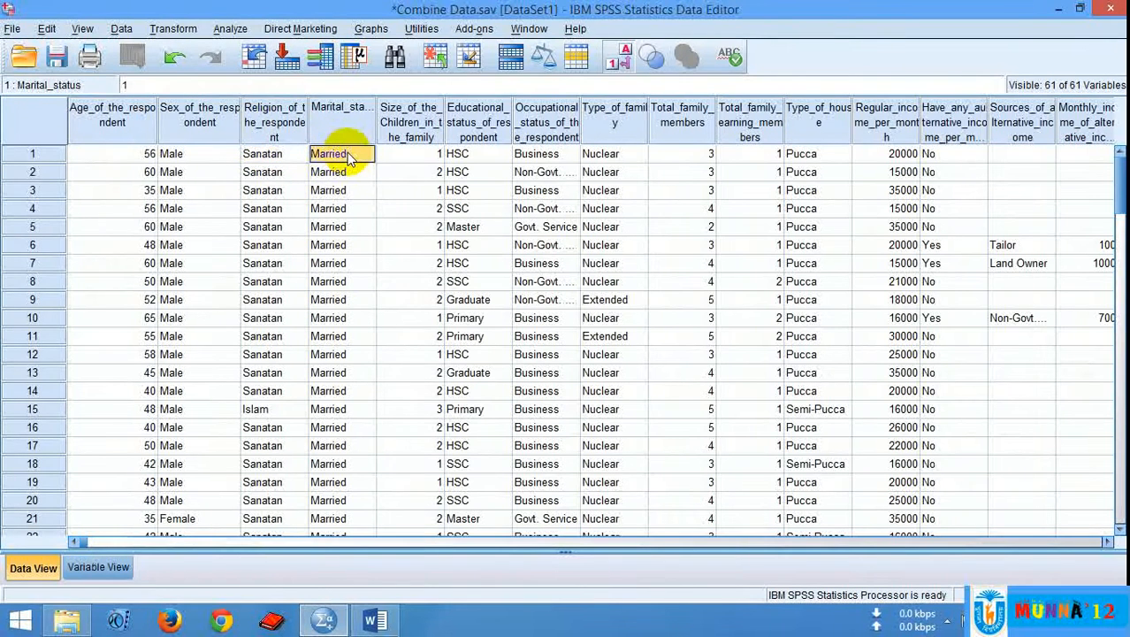
pyautogui.press('Right')
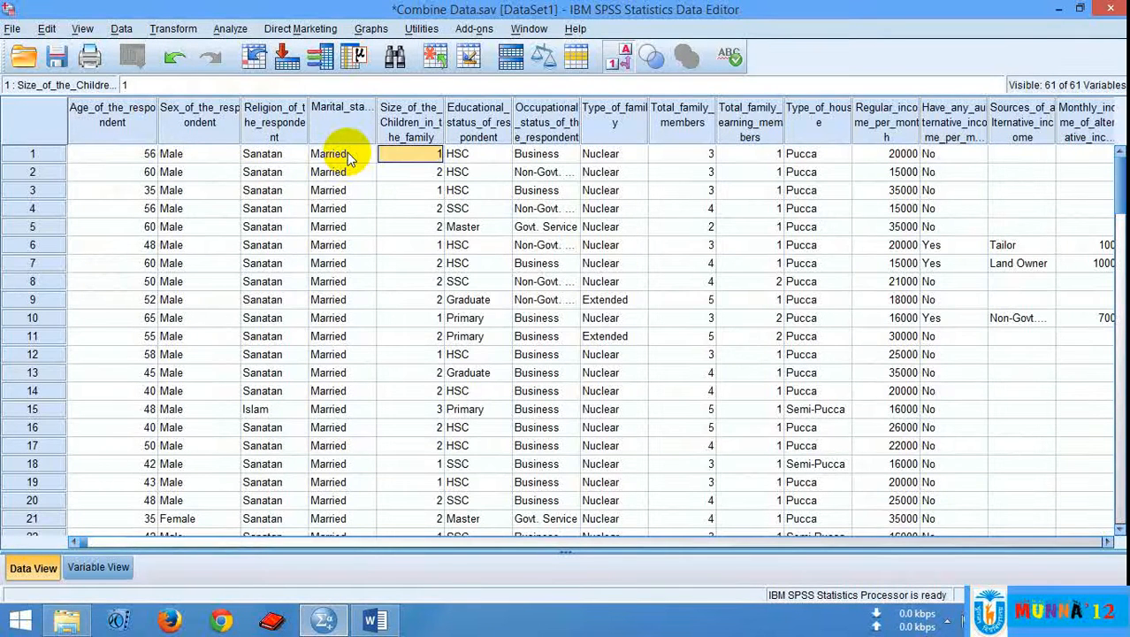
pyautogui.click(508, 155)
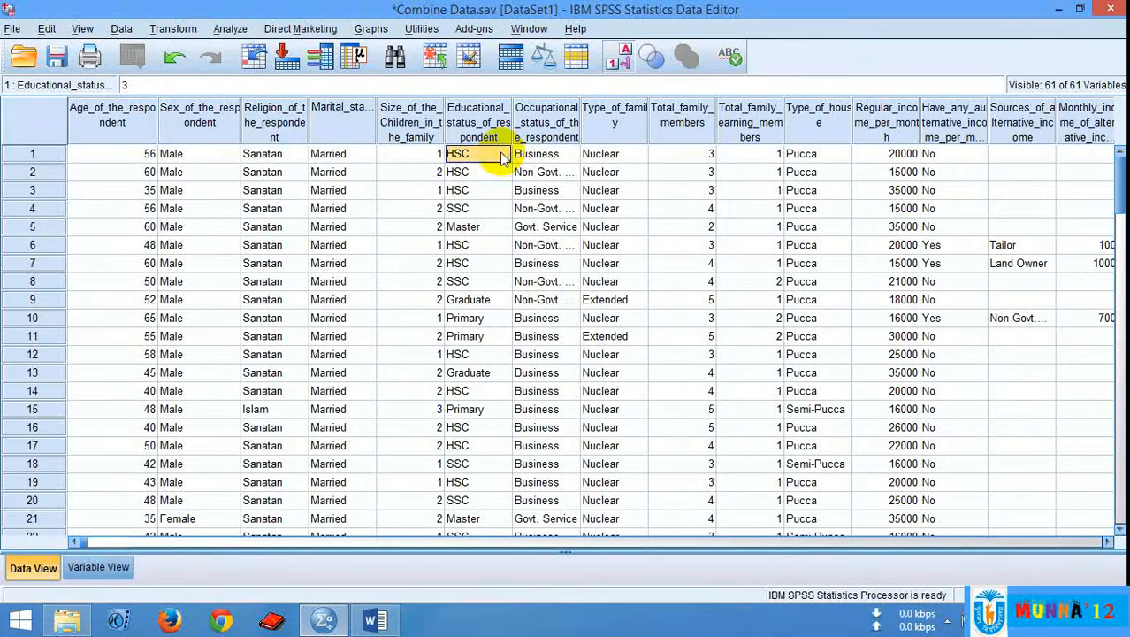
pyautogui.press('Right')
pyautogui.press('Right')
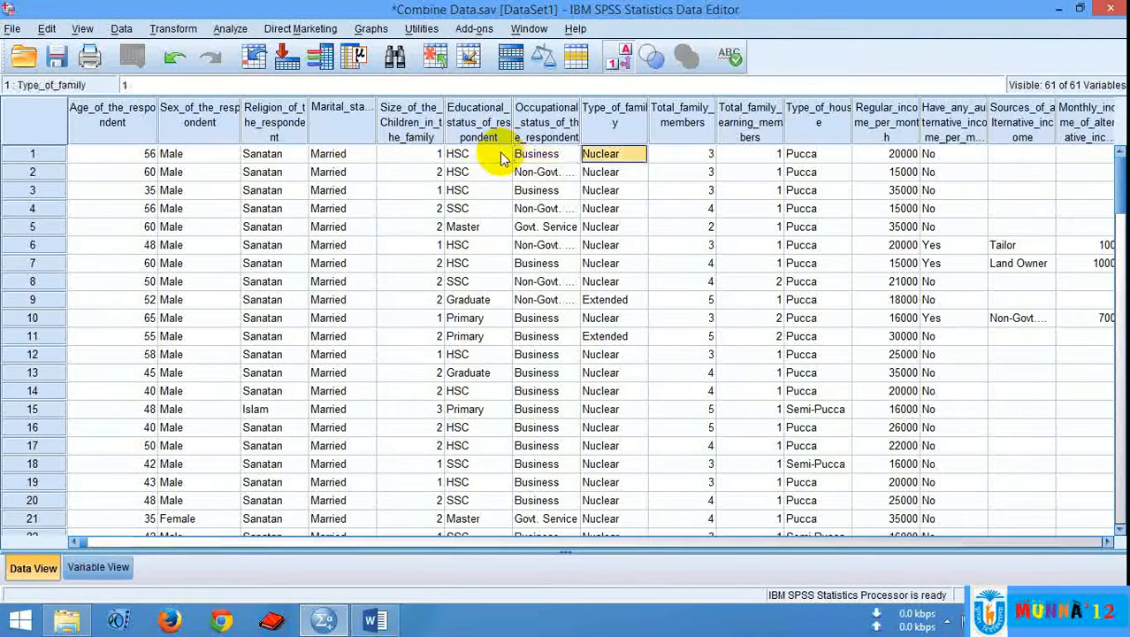
pyautogui.click(666, 161)
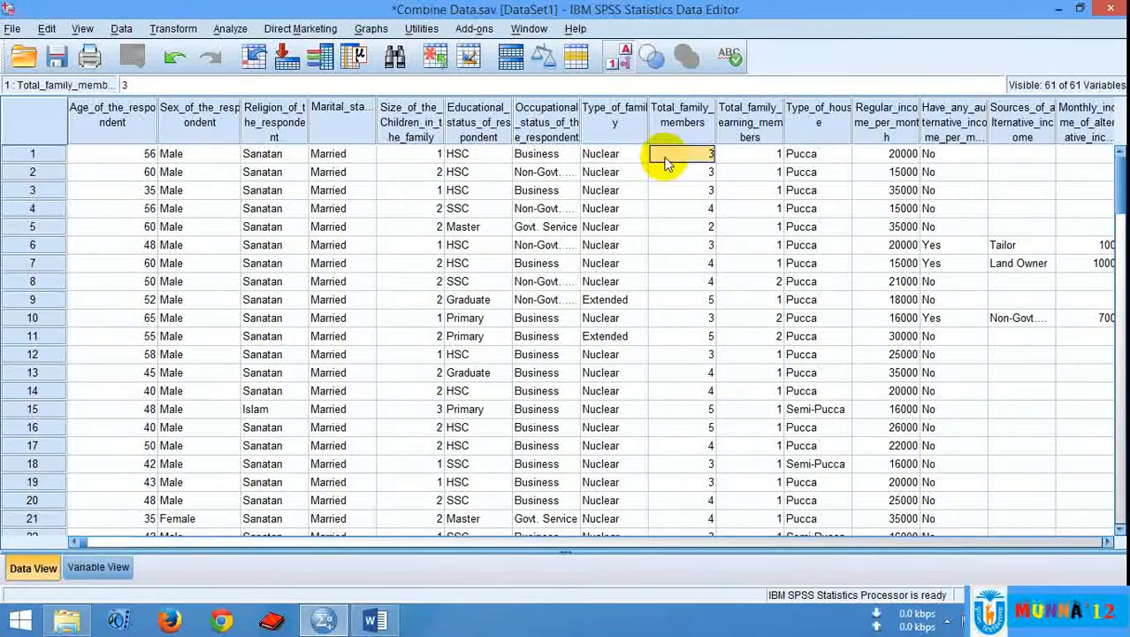
pyautogui.press('Right')
pyautogui.press('Right')
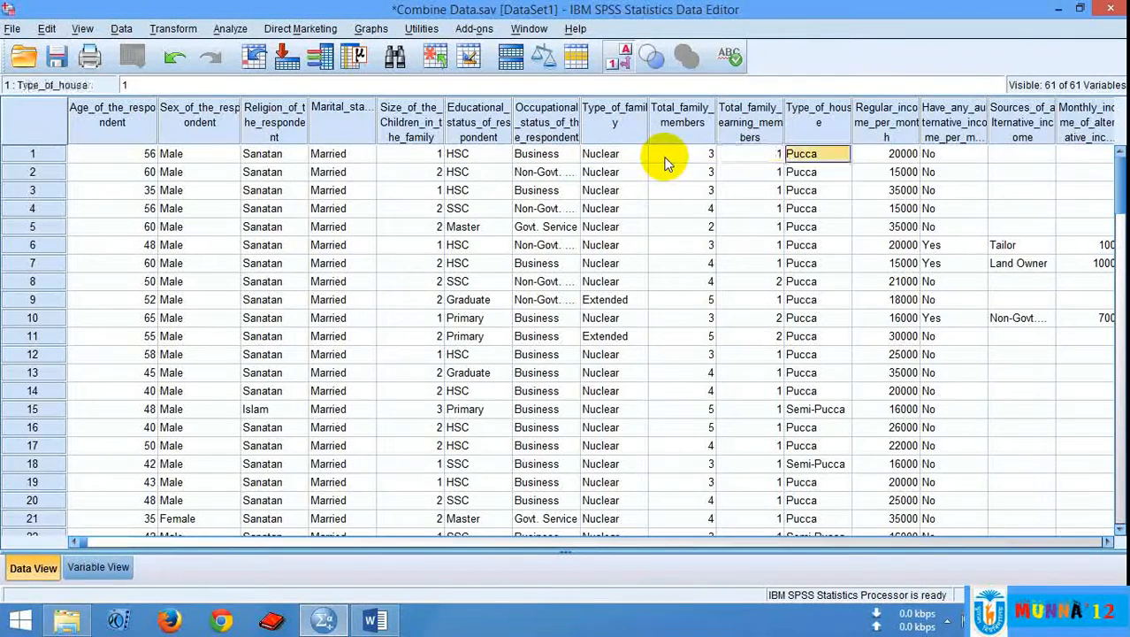
# Continue through the first respondent's answers, from regular monthly income to present rent of house
pyautogui.press('Right')
pyautogui.press('Right')
pyautogui.press('Right')
pyautogui.press('Right')
pyautogui.press('Right')
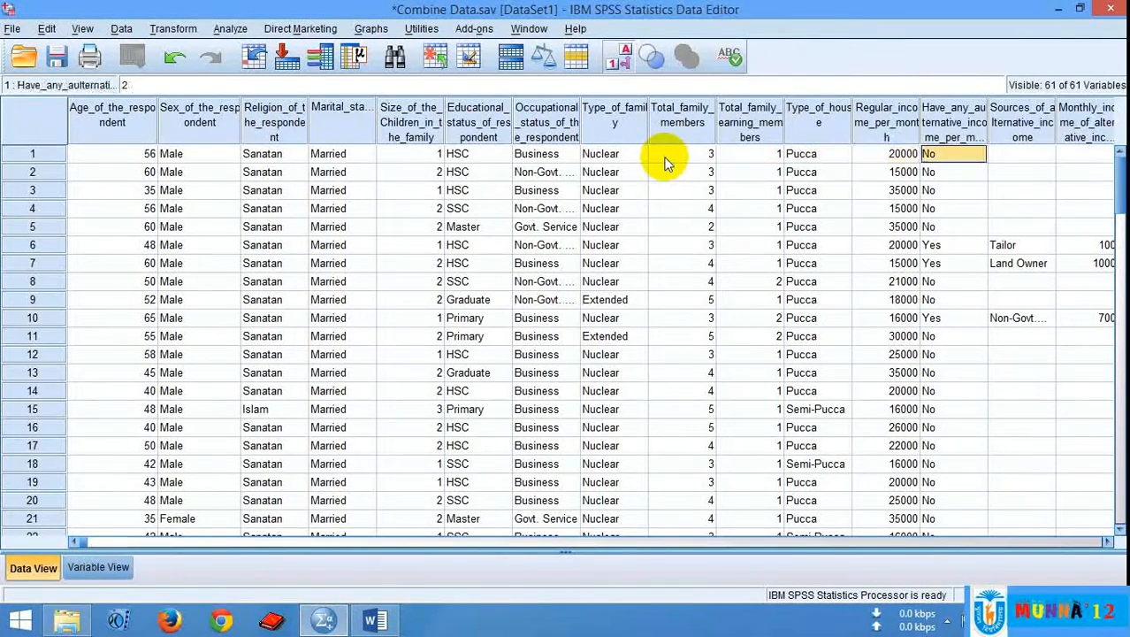
pyautogui.press('Right')
pyautogui.press('Right')
pyautogui.press('Right')
pyautogui.press('Right')
pyautogui.press('Right')
pyautogui.press('Right')
pyautogui.press('Right')
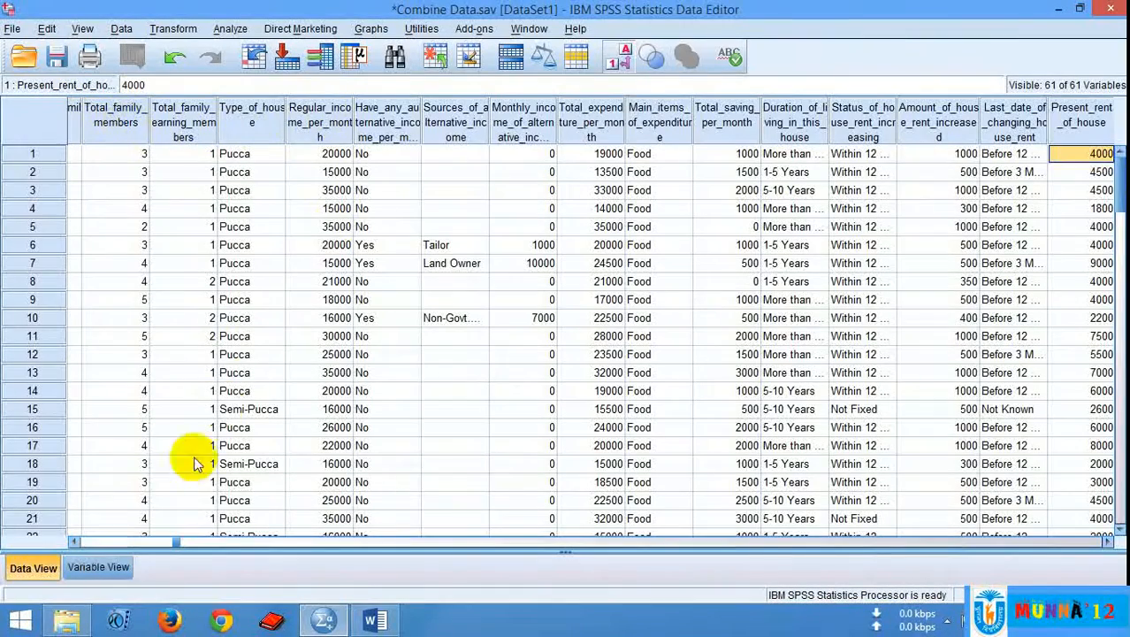
# Glance at the variable list, then return to the data records and look through the cases down to row 100 and back up
pyautogui.click(100, 570)
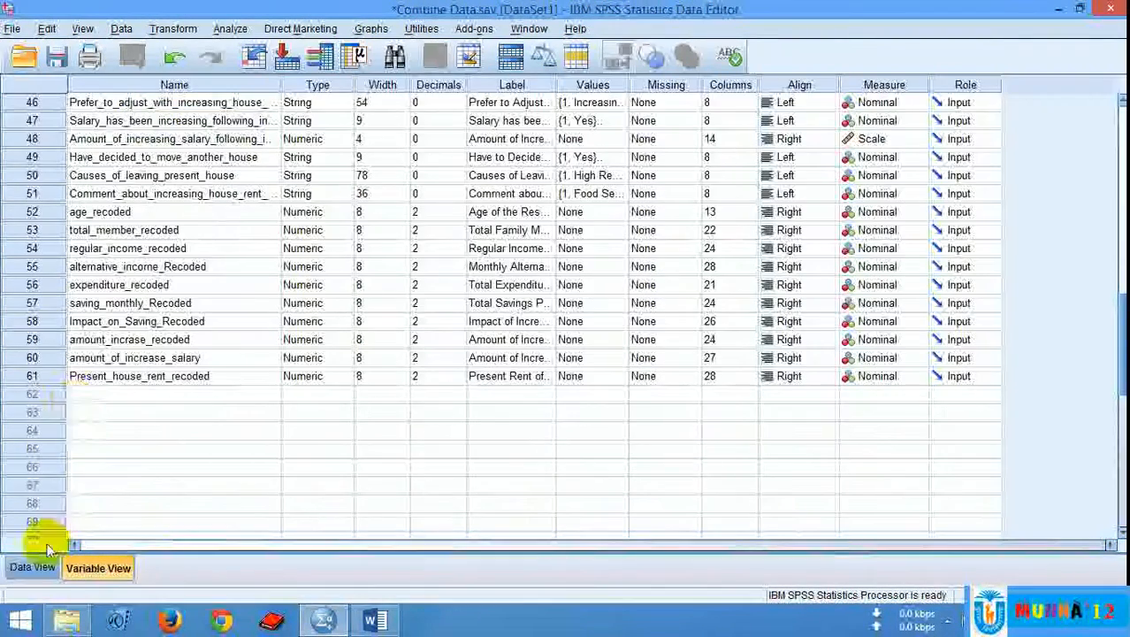
pyautogui.click(32, 567)
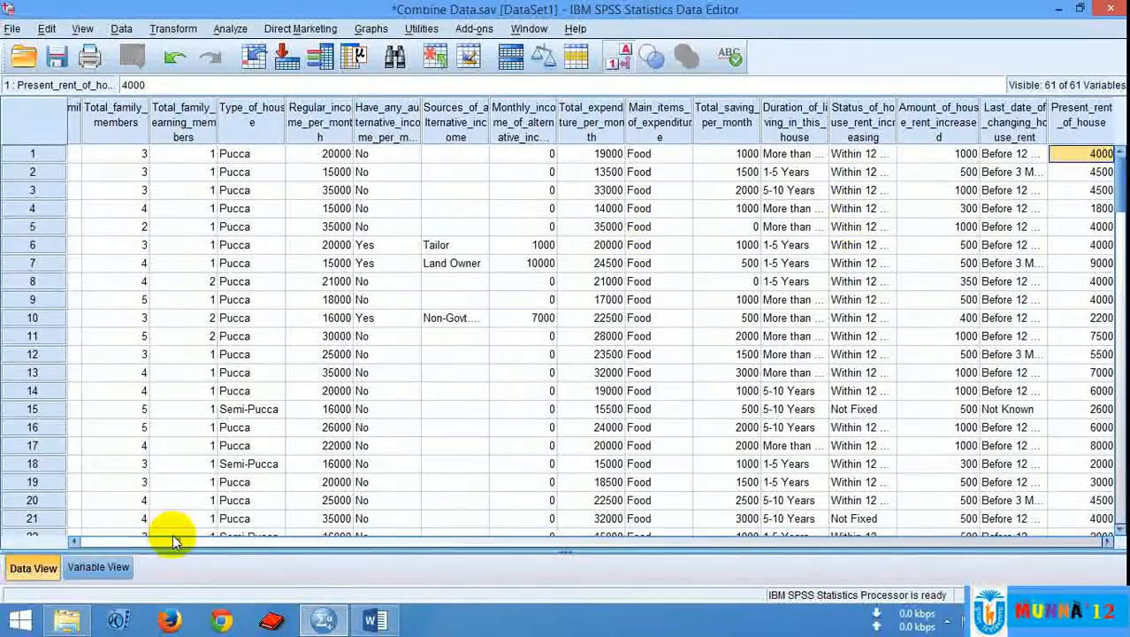
pyautogui.moveTo(176, 543); pyautogui.dragTo(76, 542)
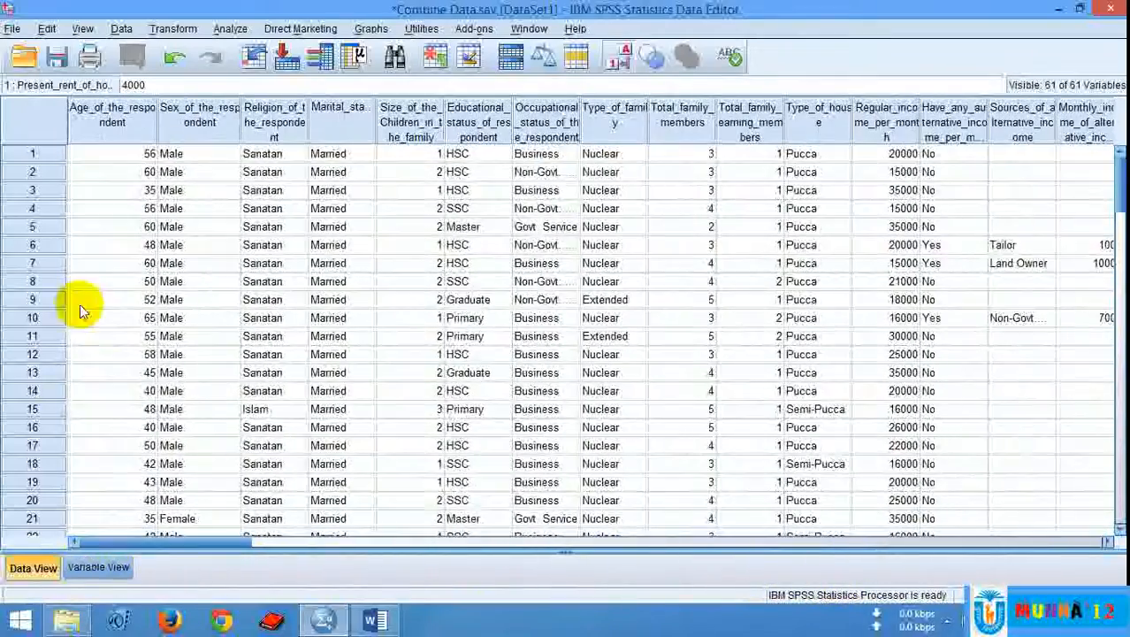
pyautogui.scroll(-8, 81, 308)
pyautogui.scroll(-20, 97, 405)
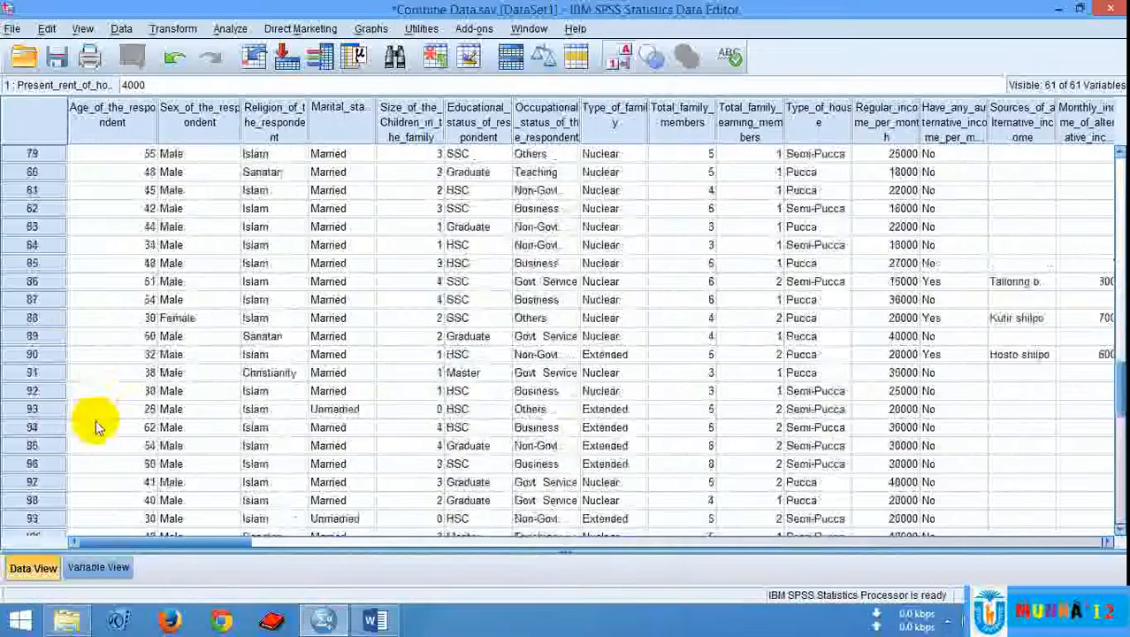
pyautogui.scroll(13, 266, 353)
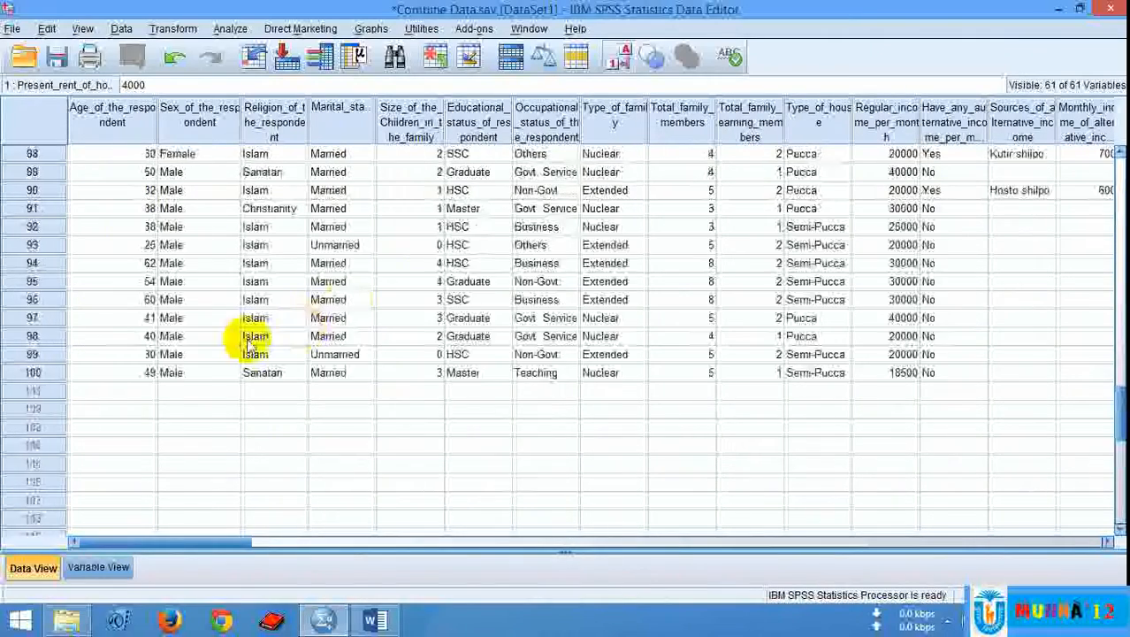
pyautogui.scroll(19, 301, 374)
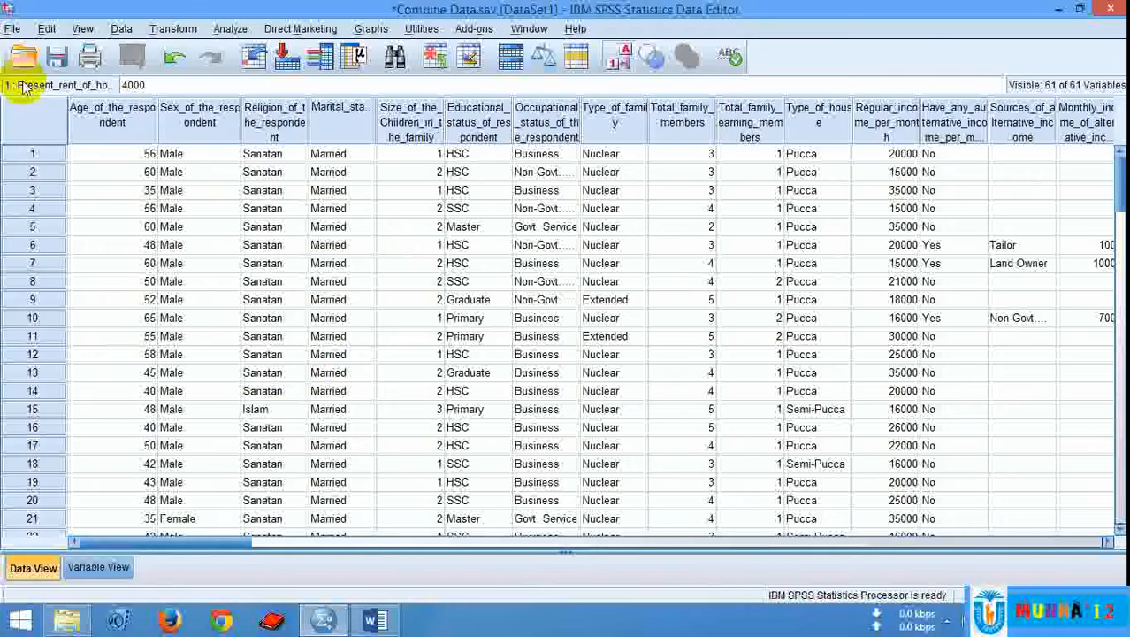
# Start a Frequencies analysis and add the age structure of the respondent as its variable
pyautogui.click(228, 31)
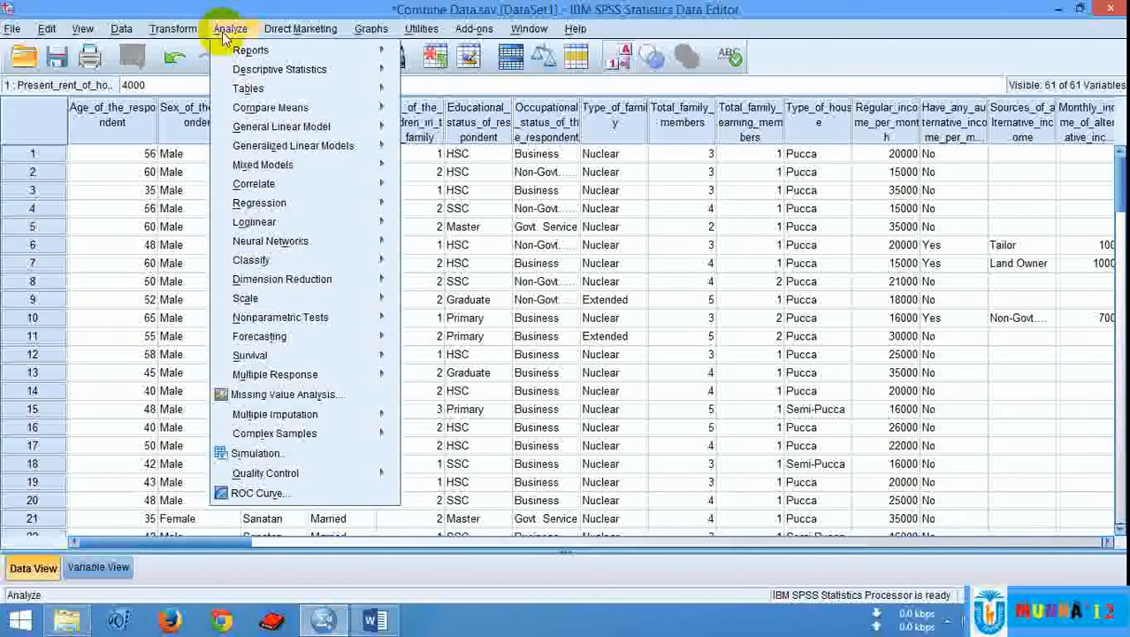
pyautogui.moveTo(256, 76)
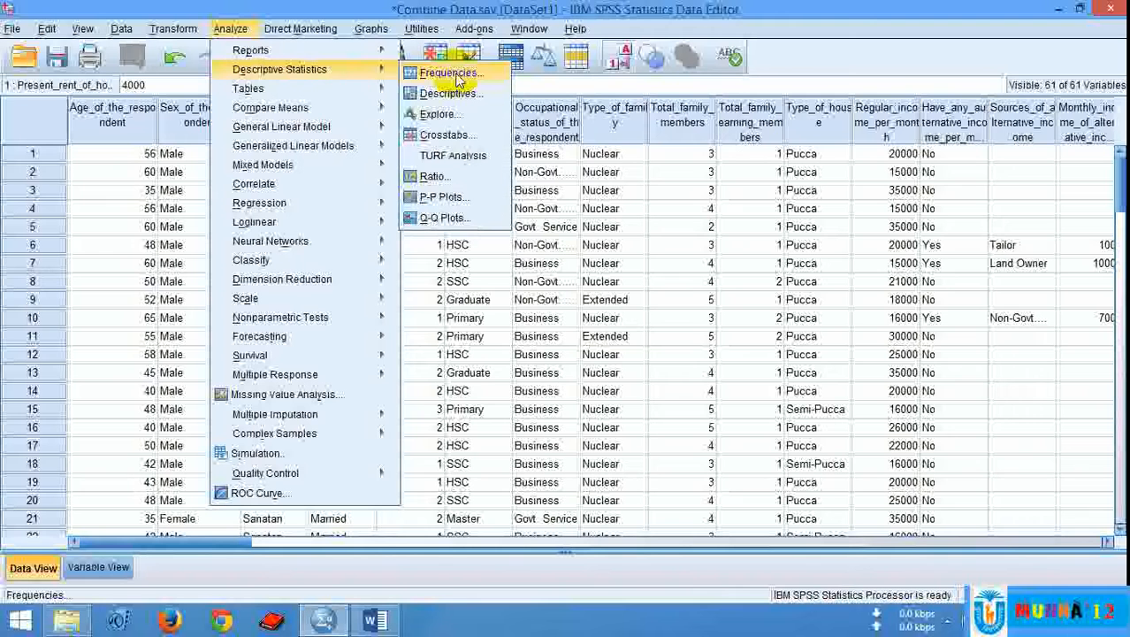
pyautogui.click(451, 74)
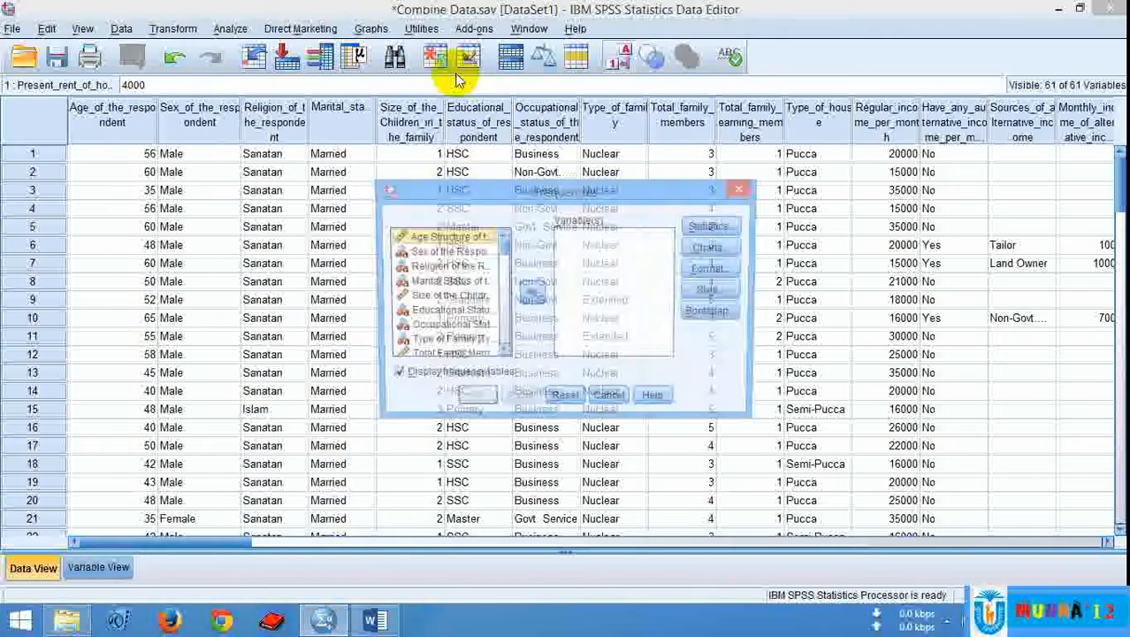
pyautogui.moveTo(475, 189); pyautogui.dragTo(385, 160)
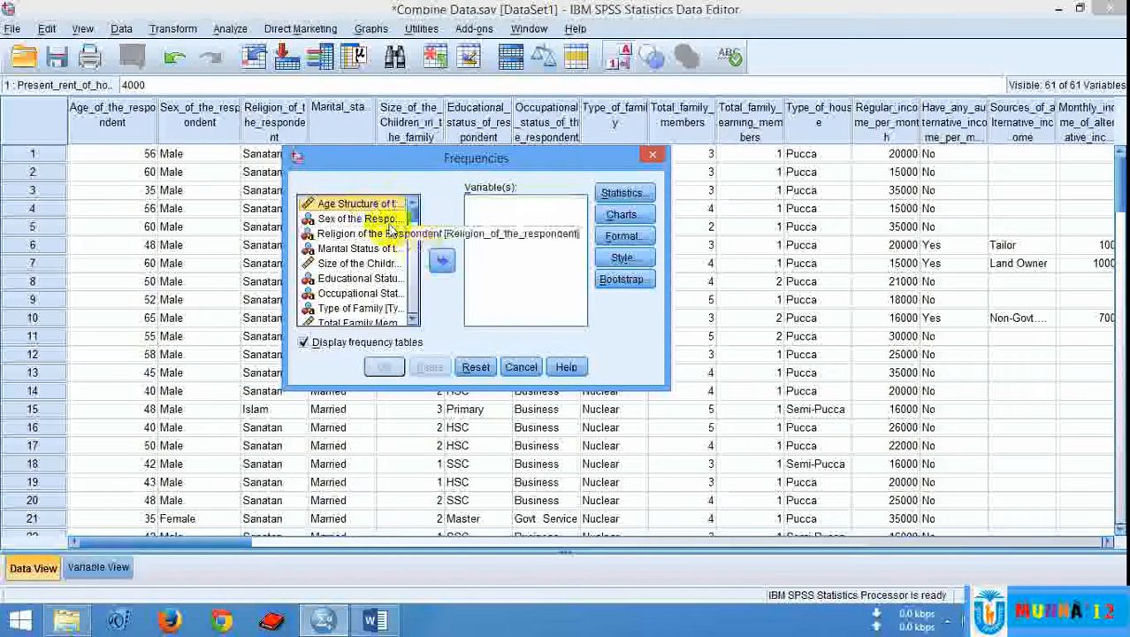
pyautogui.click(362, 219)
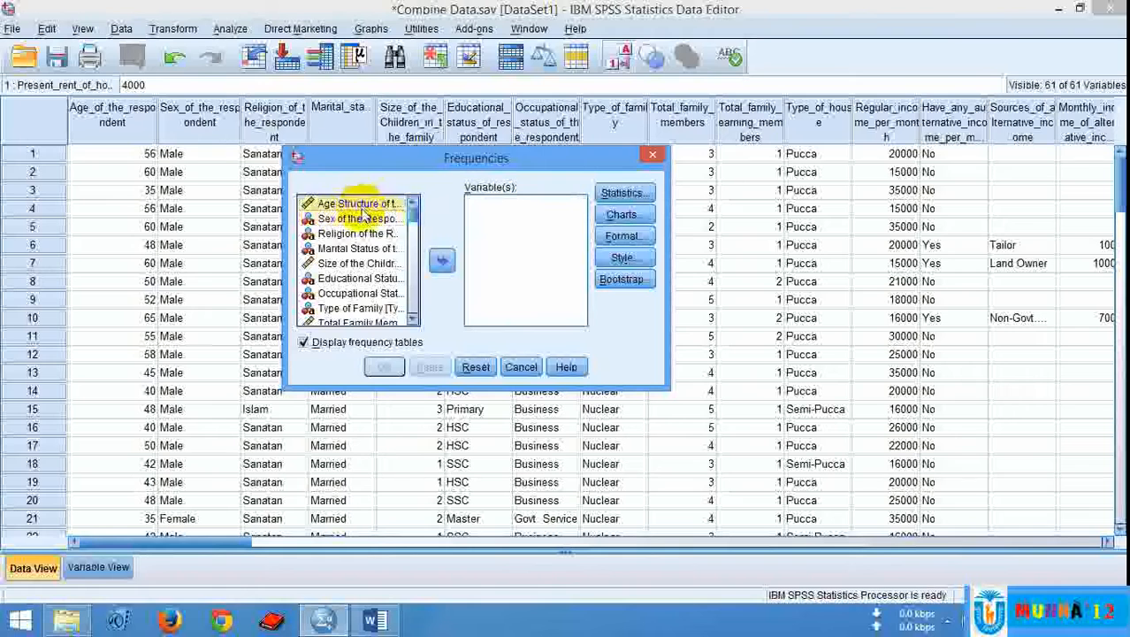
pyautogui.click(338, 204)
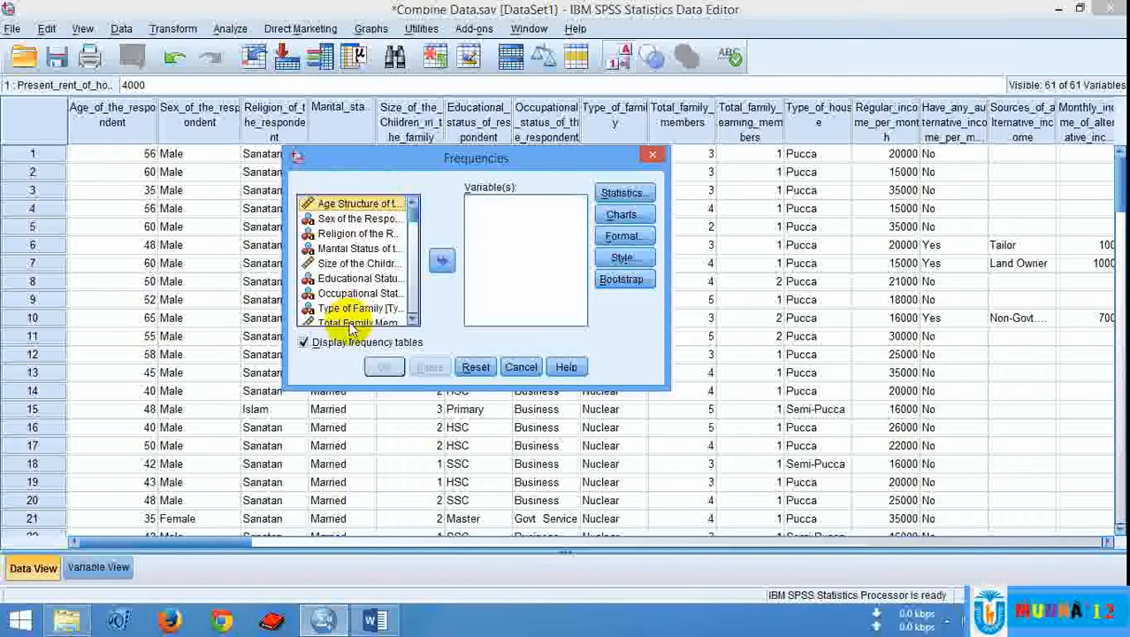
pyautogui.click(350, 249)
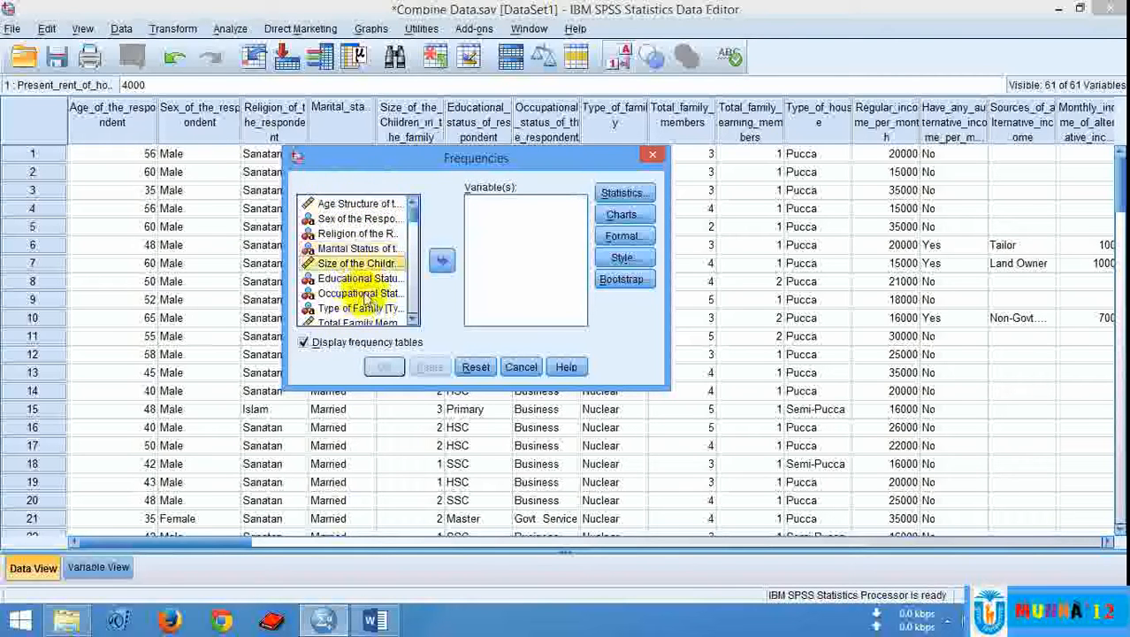
pyautogui.click(358, 293)
pyautogui.click(341, 204)
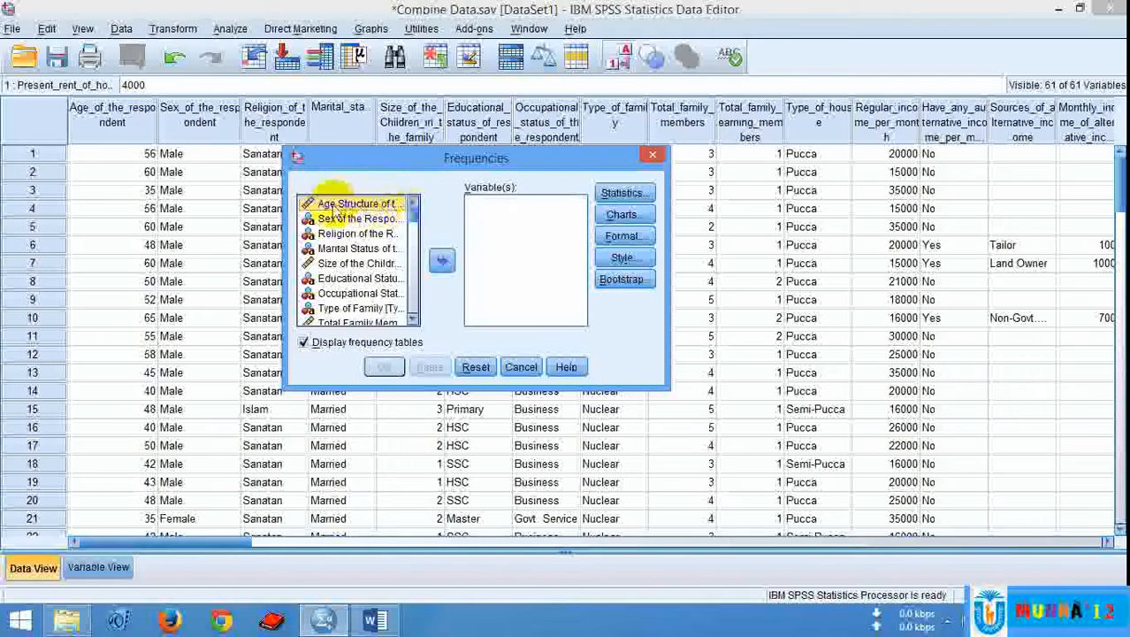
pyautogui.click(442, 263)
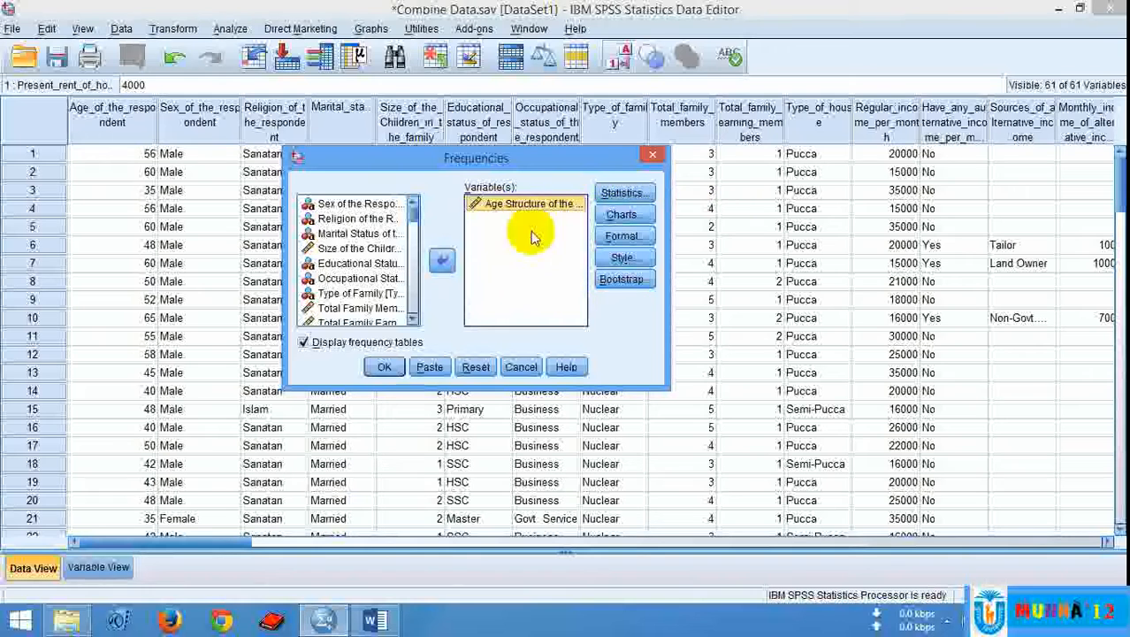
# Request the mean, standard deviation, minimum and maximum for the age variable and run the frequency analysis
pyautogui.click(624, 194)
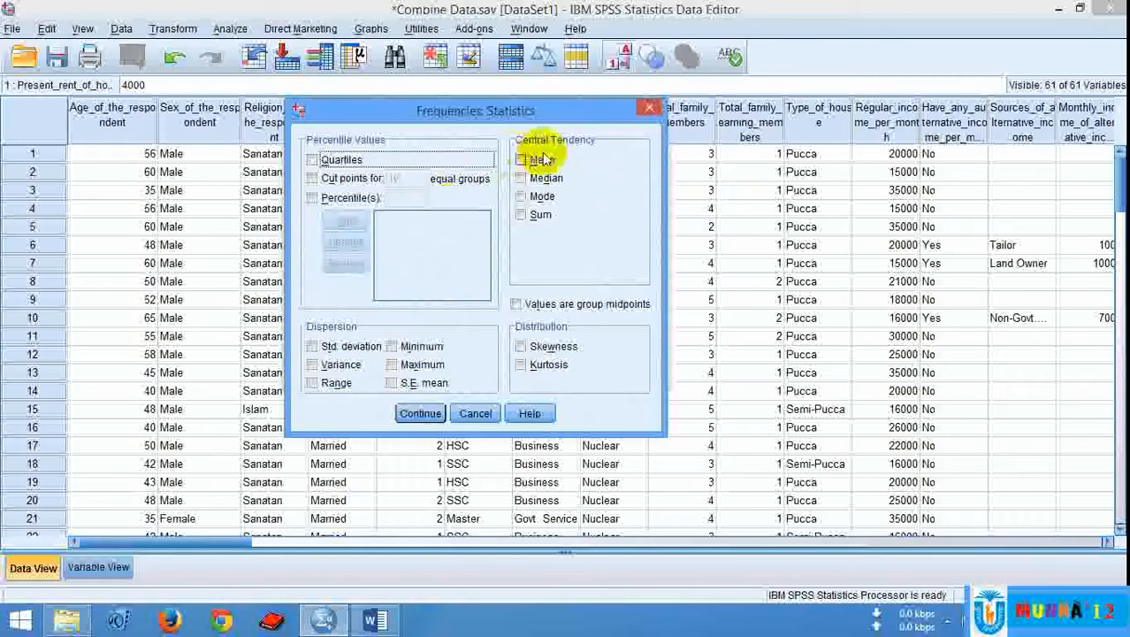
pyautogui.click(521, 161)
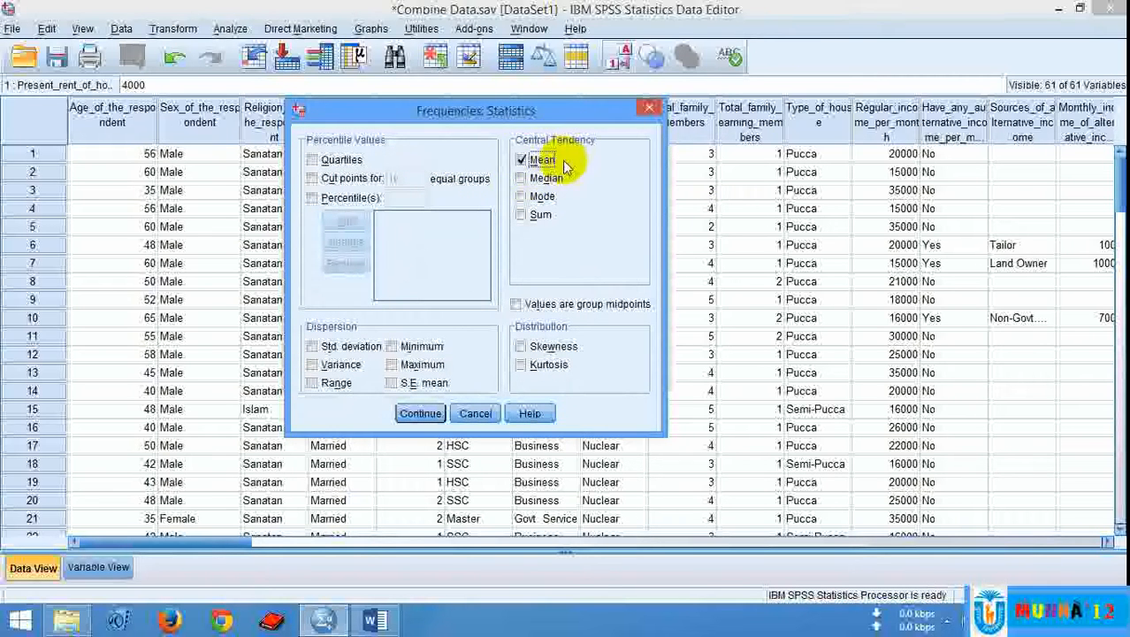
pyautogui.click(313, 348)
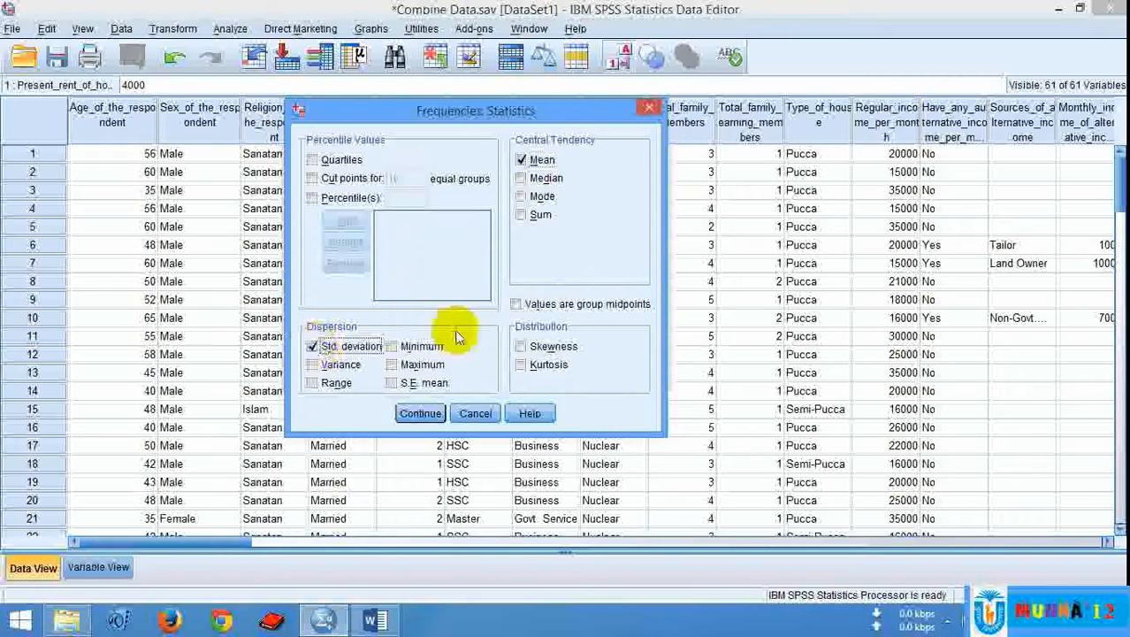
pyautogui.click(393, 346)
pyautogui.click(392, 366)
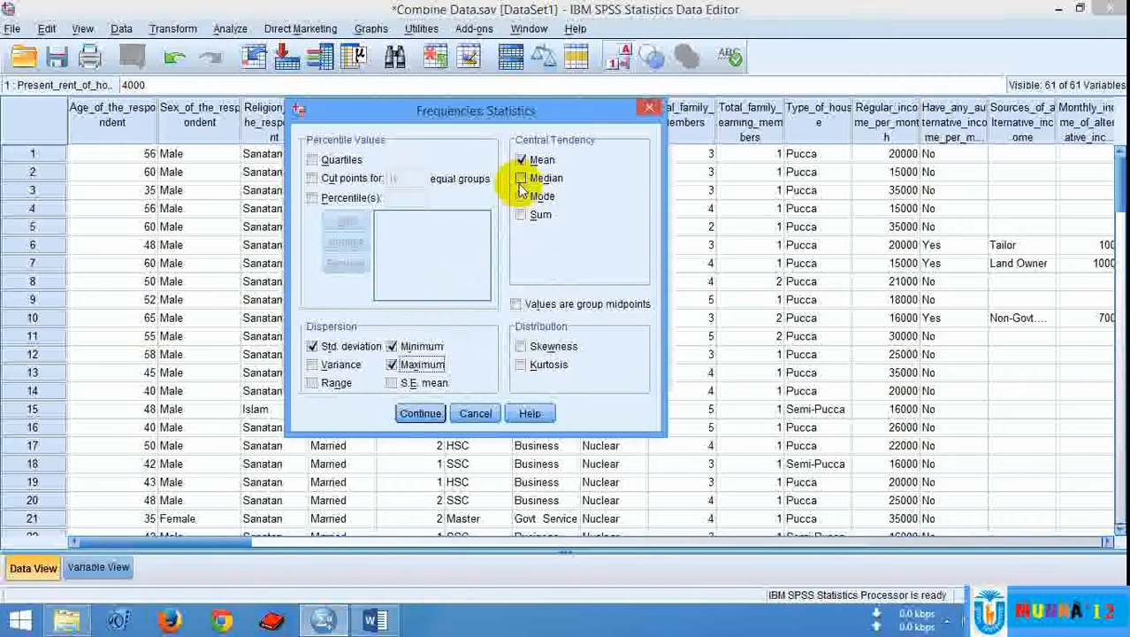
pyautogui.click(418, 414)
pyautogui.click(385, 367)
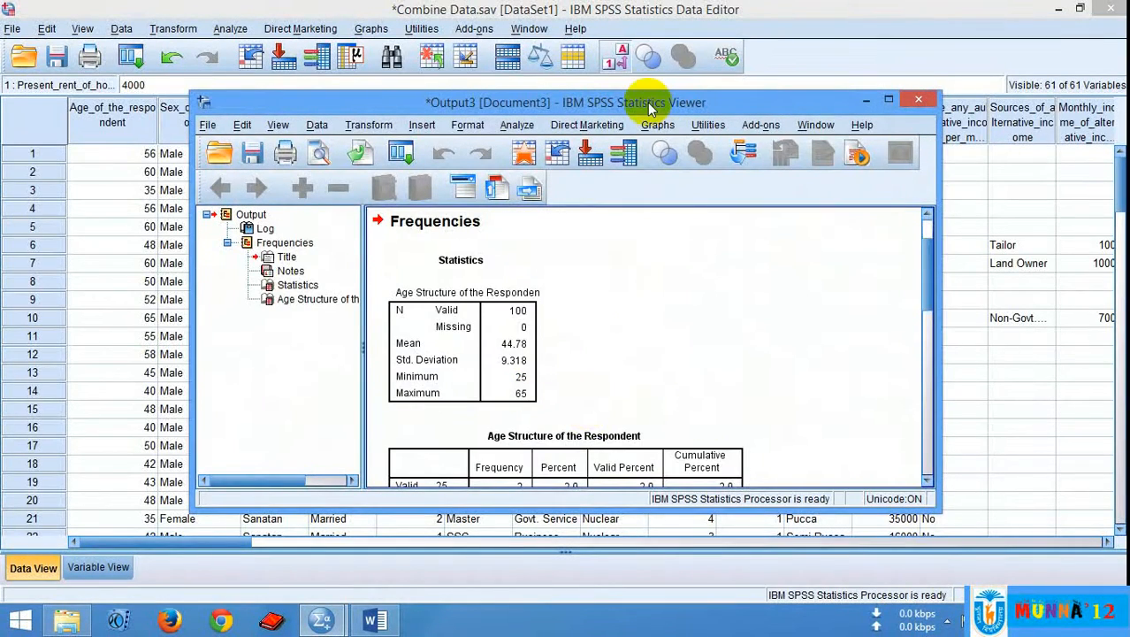
# Reposition and enlarge the output viewer window and examine the Statistics table for the respondents' age
pyautogui.moveTo(643, 95); pyautogui.dragTo(530, 31)
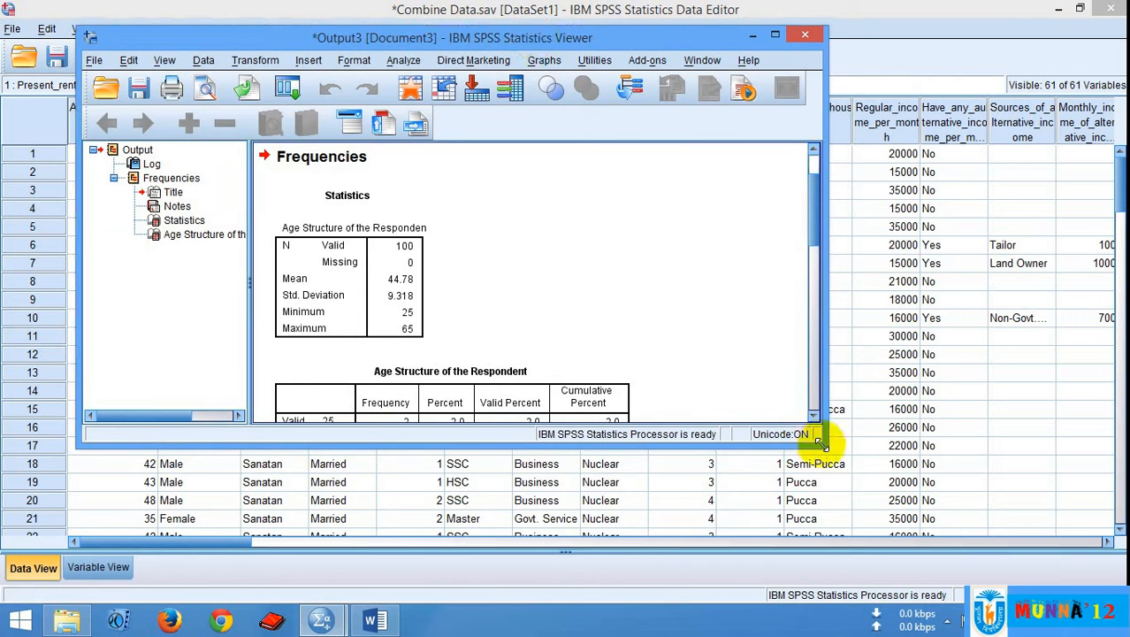
pyautogui.moveTo(820, 442); pyautogui.dragTo(953, 550)
pyautogui.scroll(2, 487, 361)
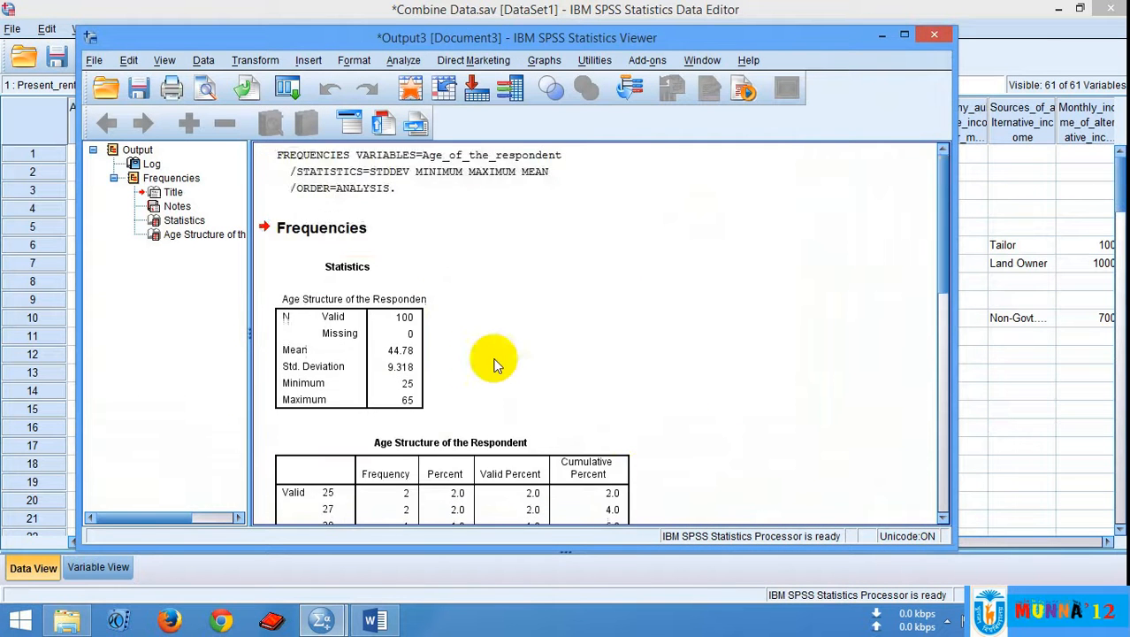
pyautogui.scroll(-2, 495, 363)
pyautogui.click(363, 308)
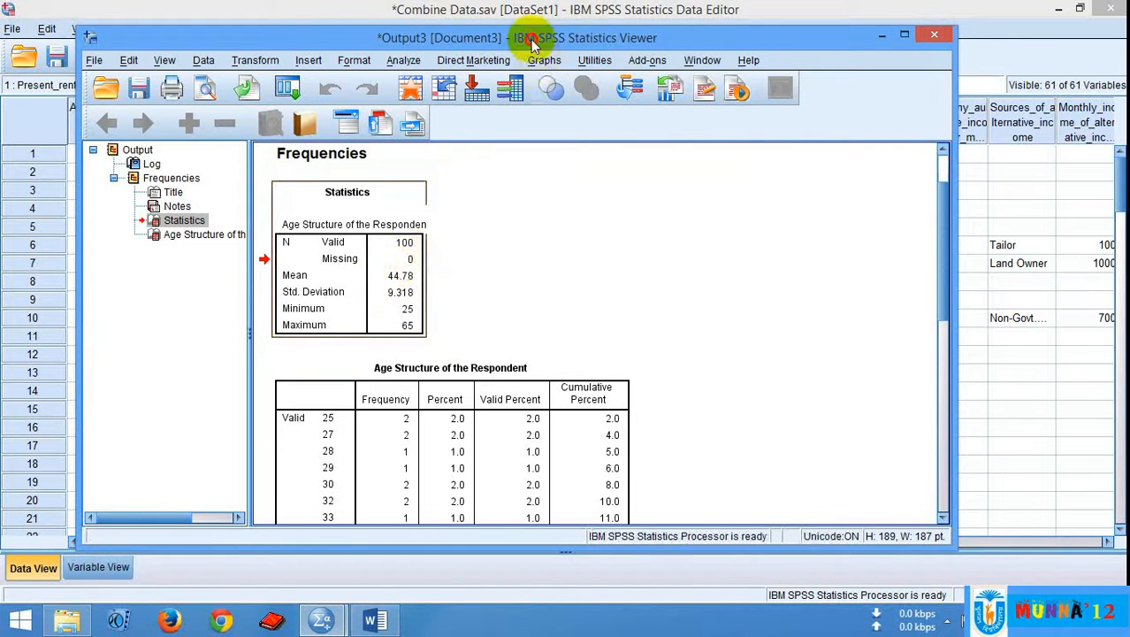
pyautogui.moveTo(551, 39); pyautogui.dragTo(593, 36)
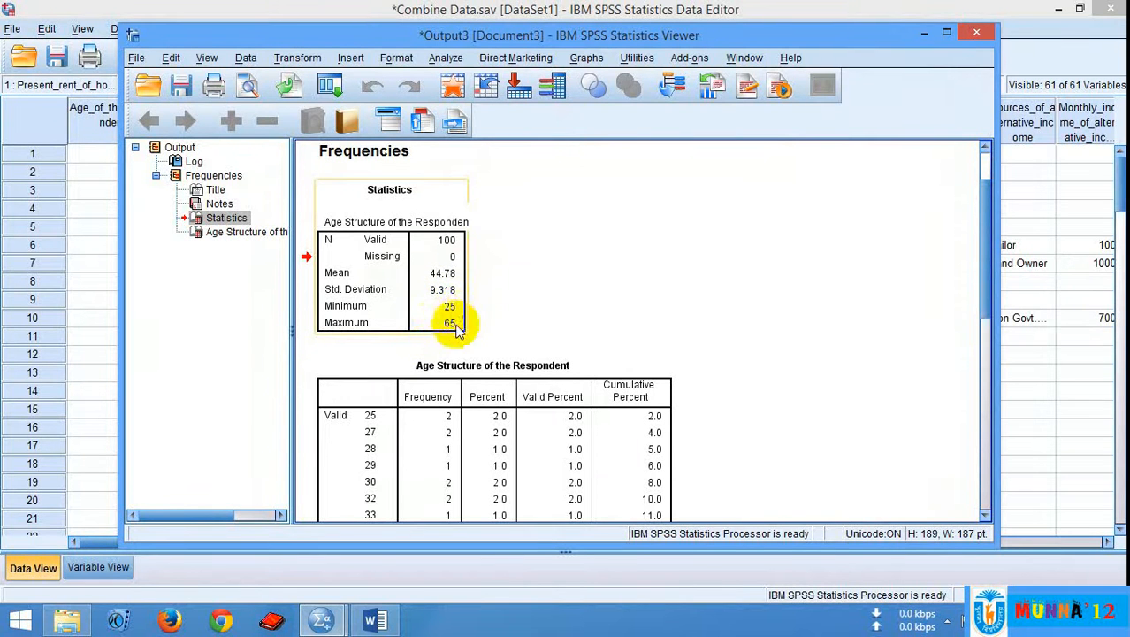
# Look through the frequency table of the respondents' ages with its percent and cumulative percent columns
pyautogui.scroll(-2, 494, 369)
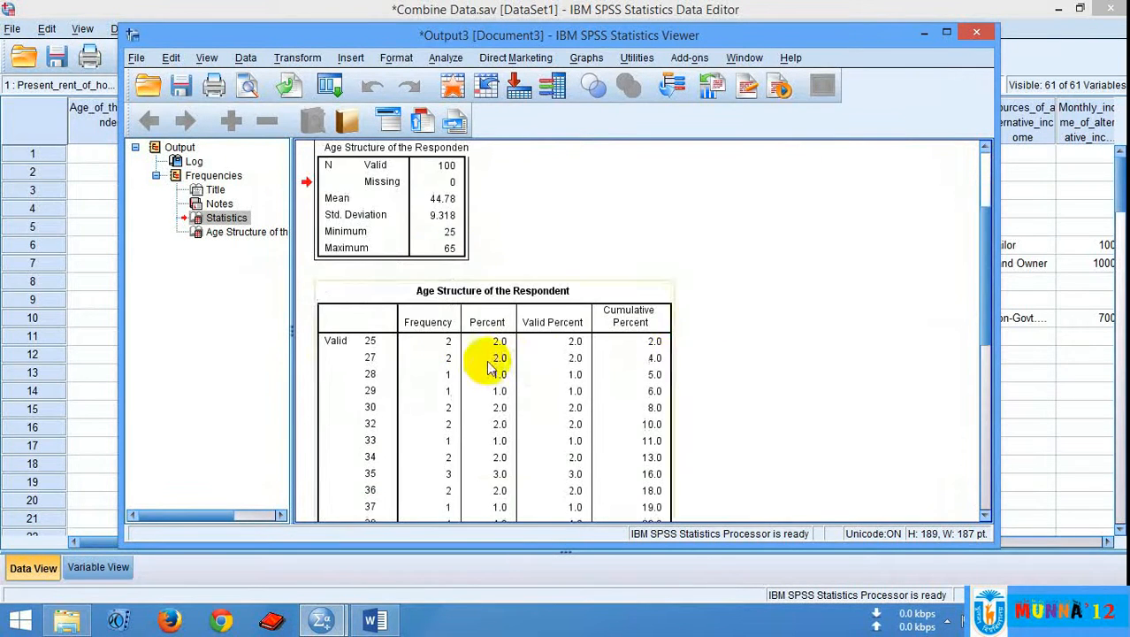
pyautogui.scroll(2, 480, 351)
pyautogui.scroll(-15, 496, 359)
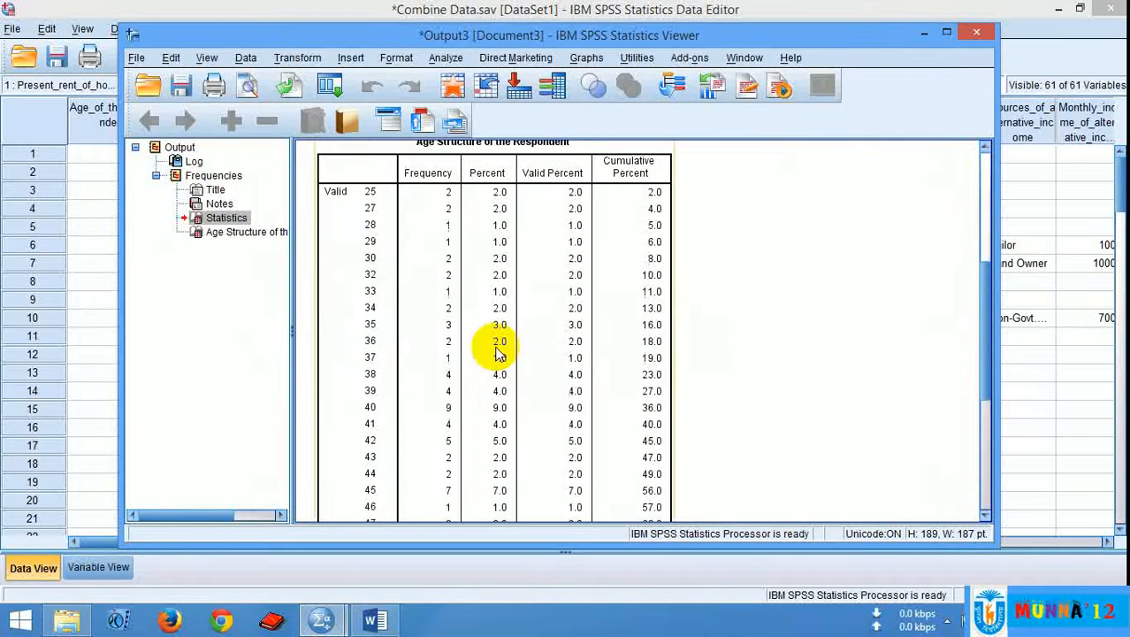
# Examine the Valid Percent and Cumulative Percent columns of the respondents' age frequency table
pyautogui.scroll(11, 494, 351)
pyautogui.click(494, 351)
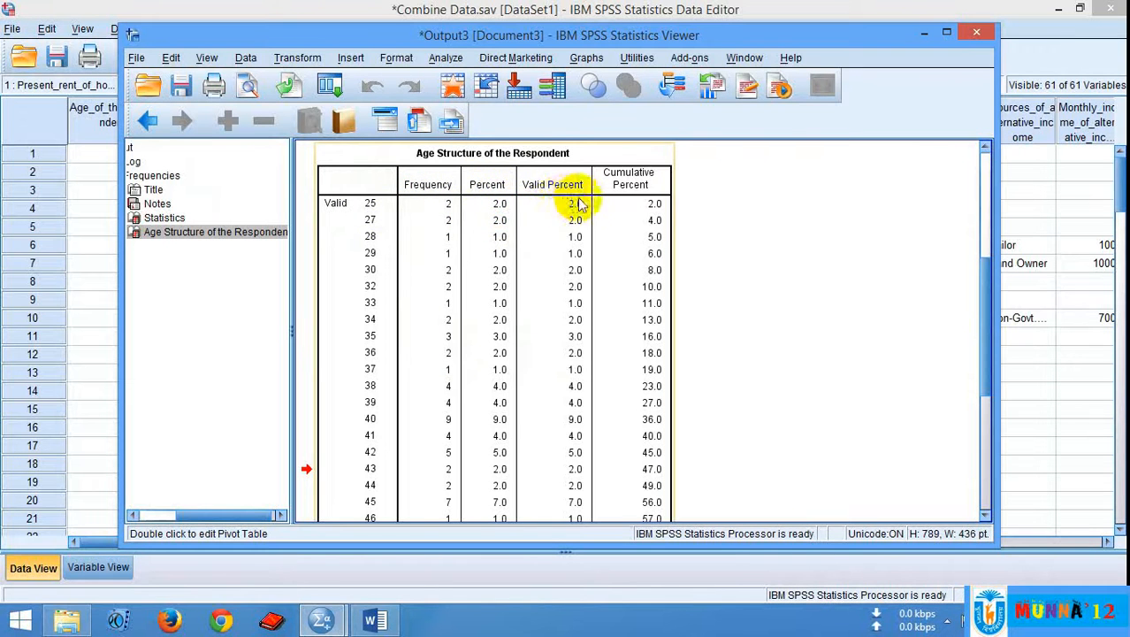
pyautogui.scroll(2, 565, 254)
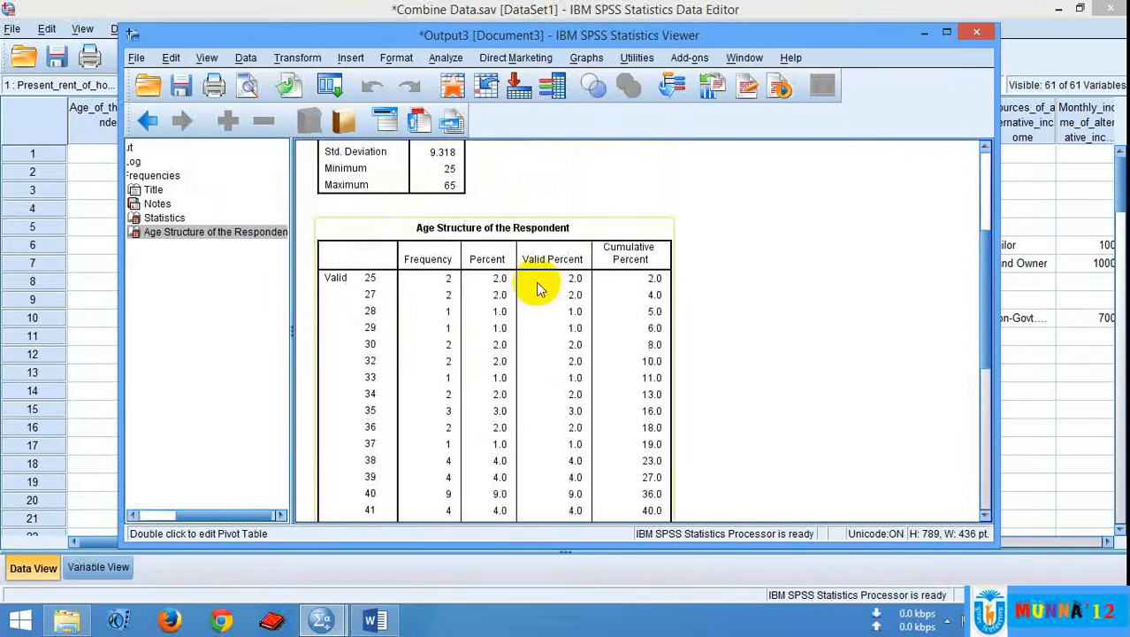
pyautogui.scroll(-2, 540, 285)
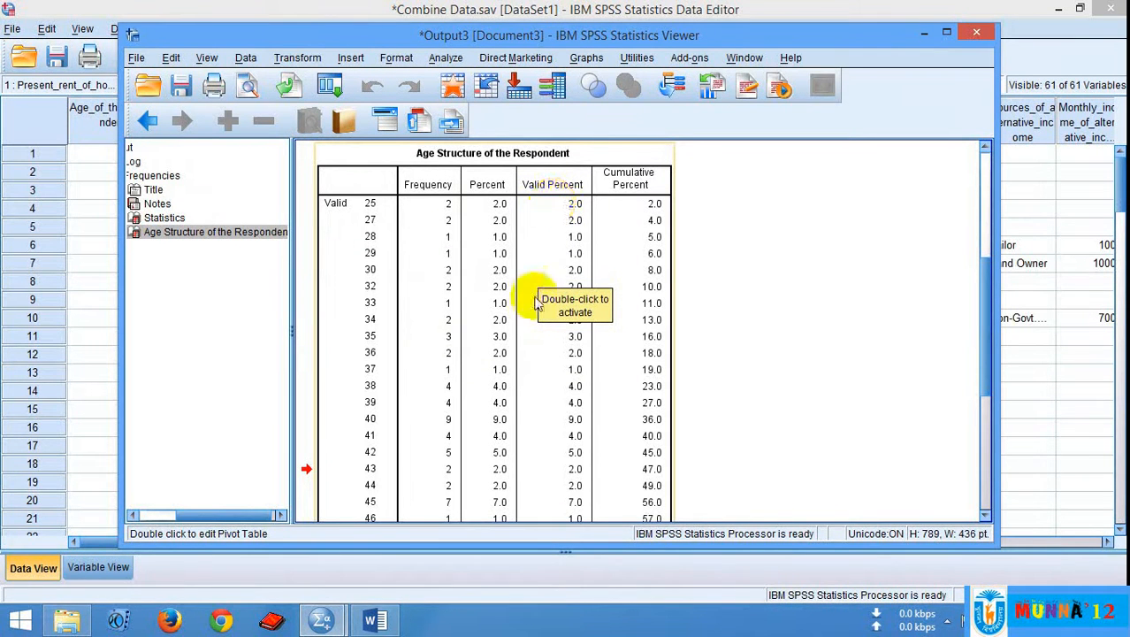
pyautogui.click(223, 518)
pyautogui.moveTo(223, 518); pyautogui.dragTo(184, 517)
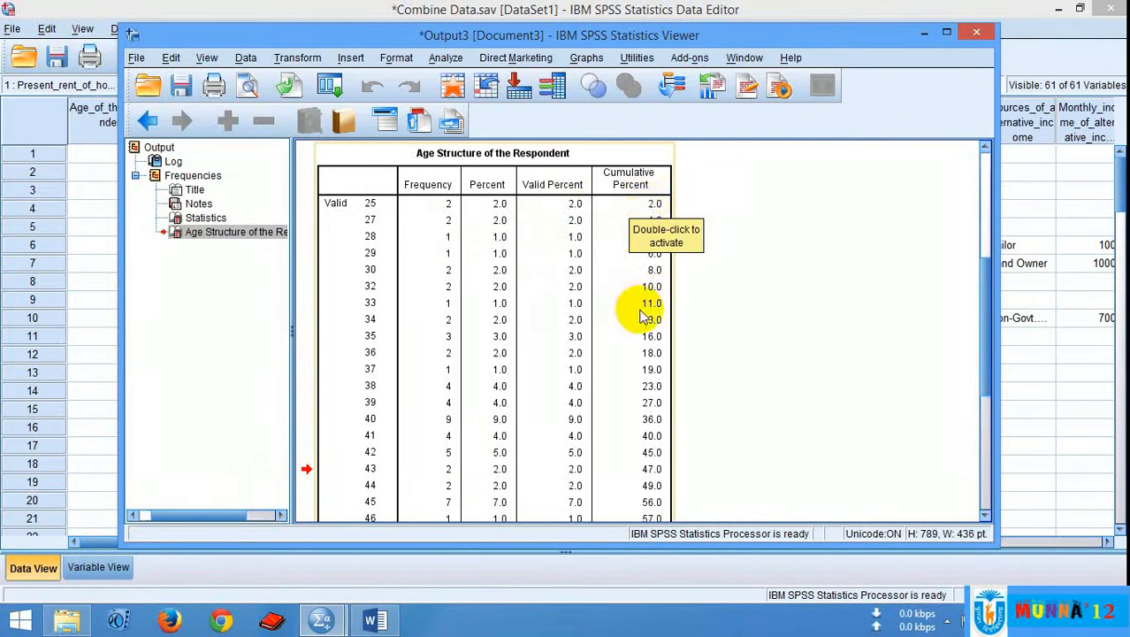
pyautogui.scroll(-3, 652, 307)
pyautogui.scroll(4, 652, 307)
pyautogui.scroll(-2, 652, 307)
pyautogui.scroll(-5, 652, 307)
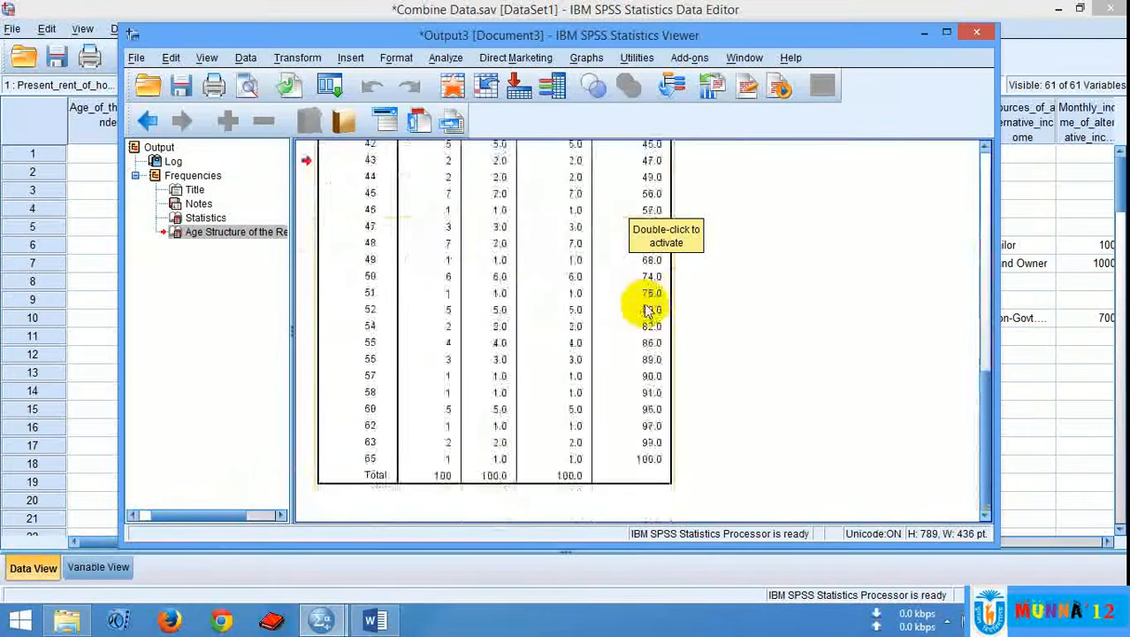
pyautogui.scroll(5, 620, 425)
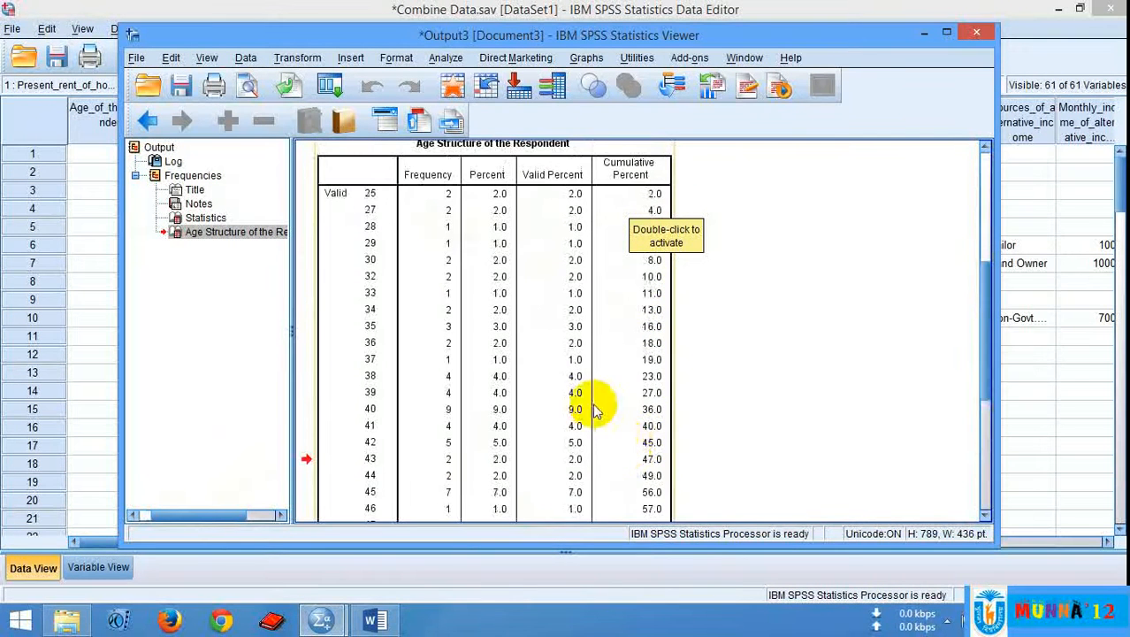
# Read through the individual age rows of the frequency table down to the Total row
pyautogui.click(375, 212)
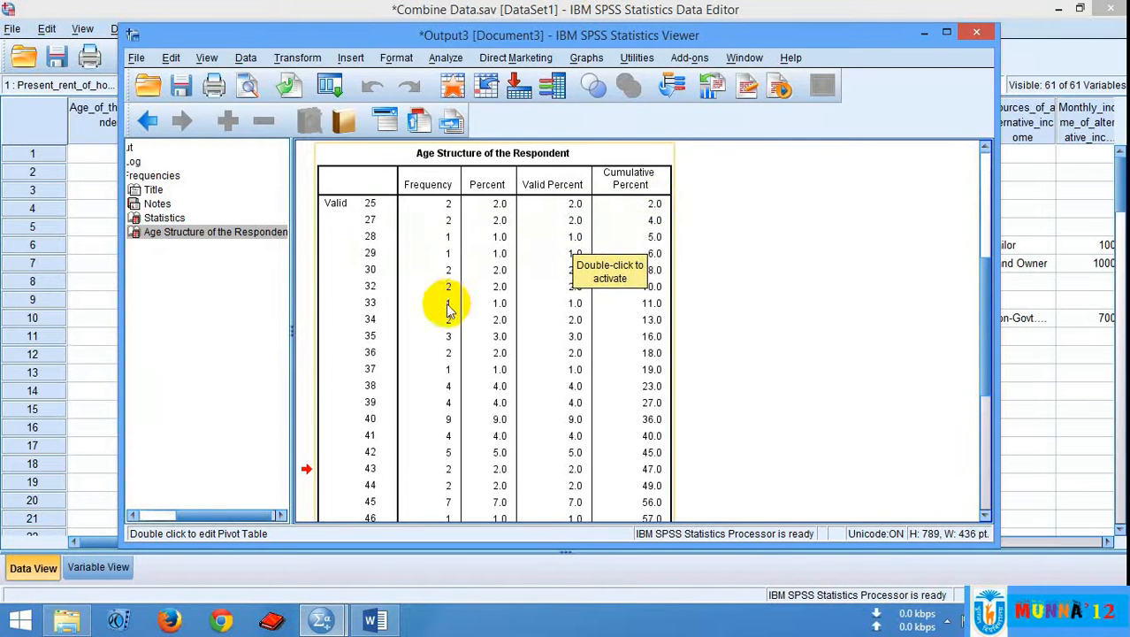
pyautogui.scroll(-5, 441, 302)
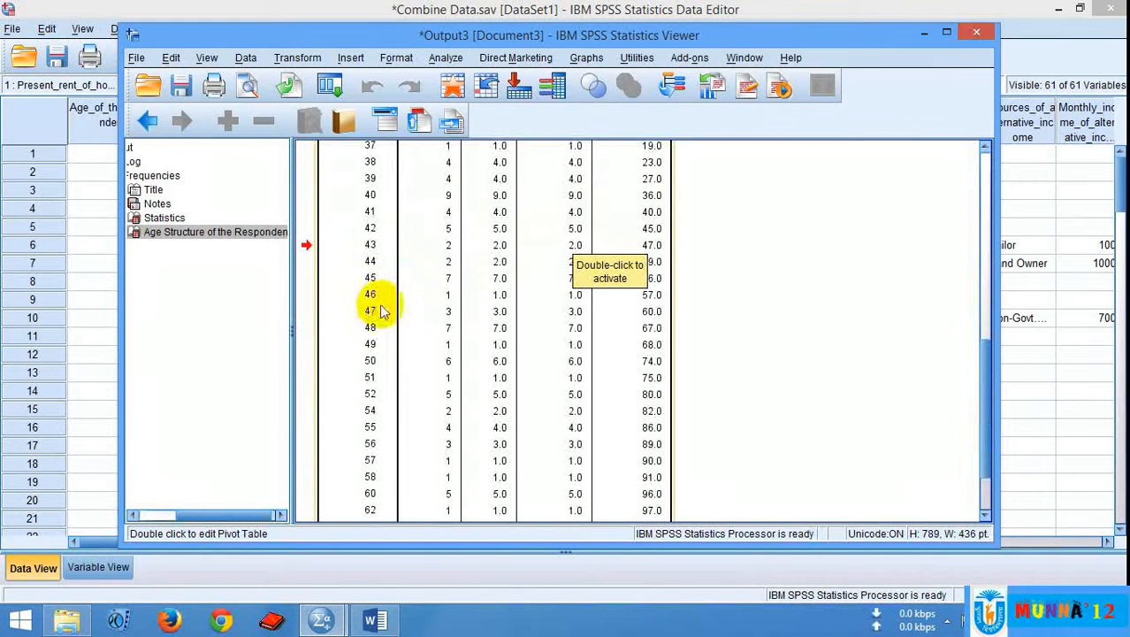
pyautogui.scroll(-2, 390, 277)
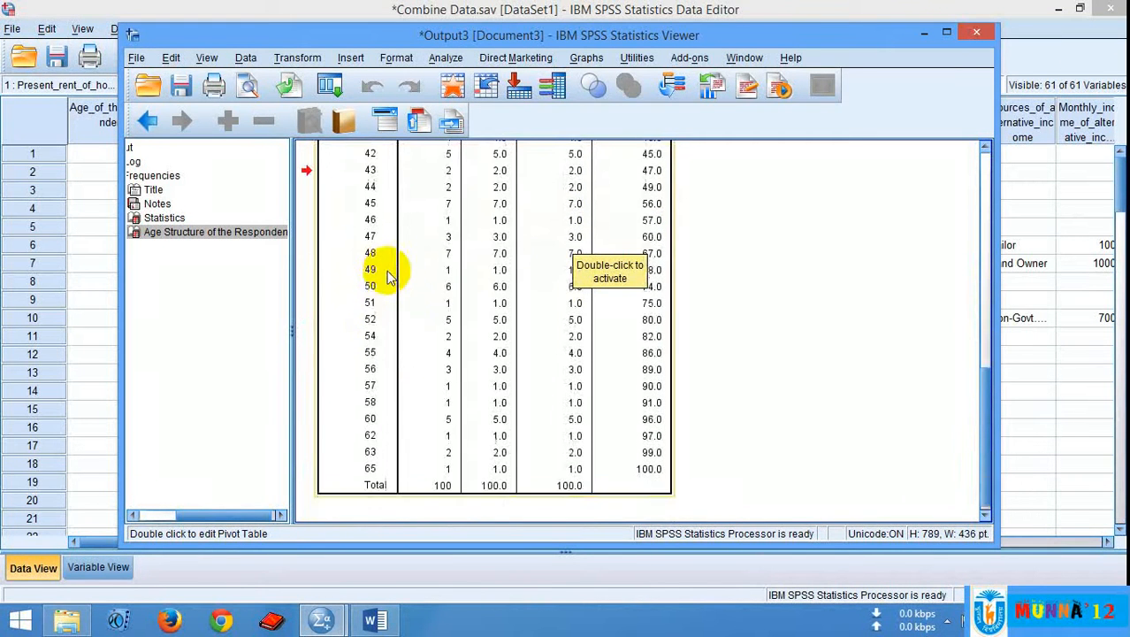
pyautogui.scroll(1, 369, 301)
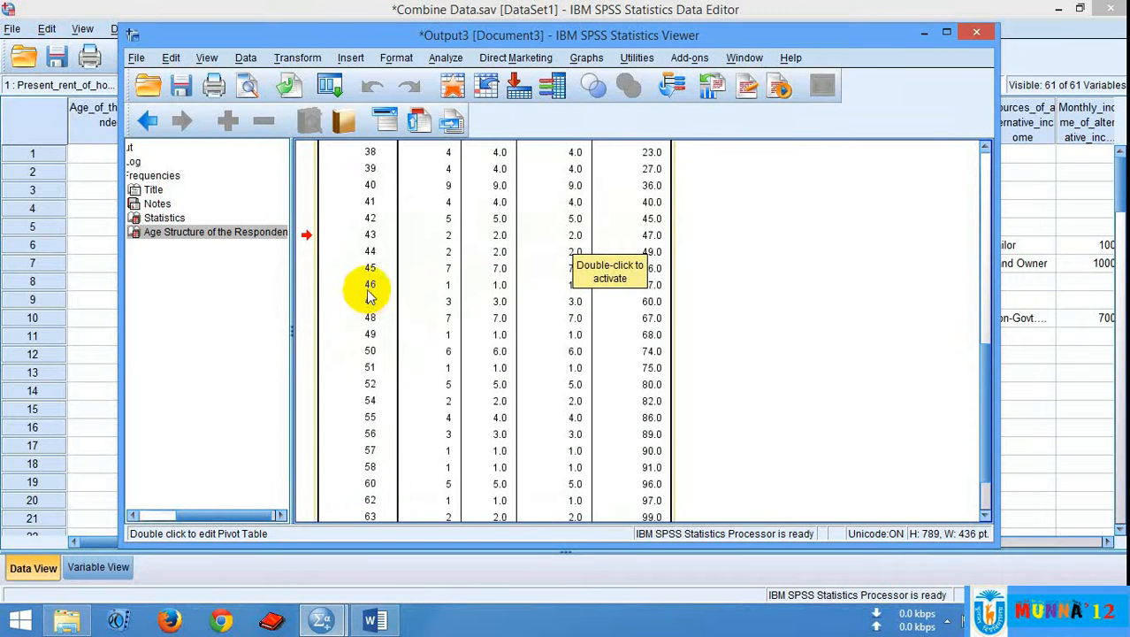
pyautogui.scroll(1, 369, 298)
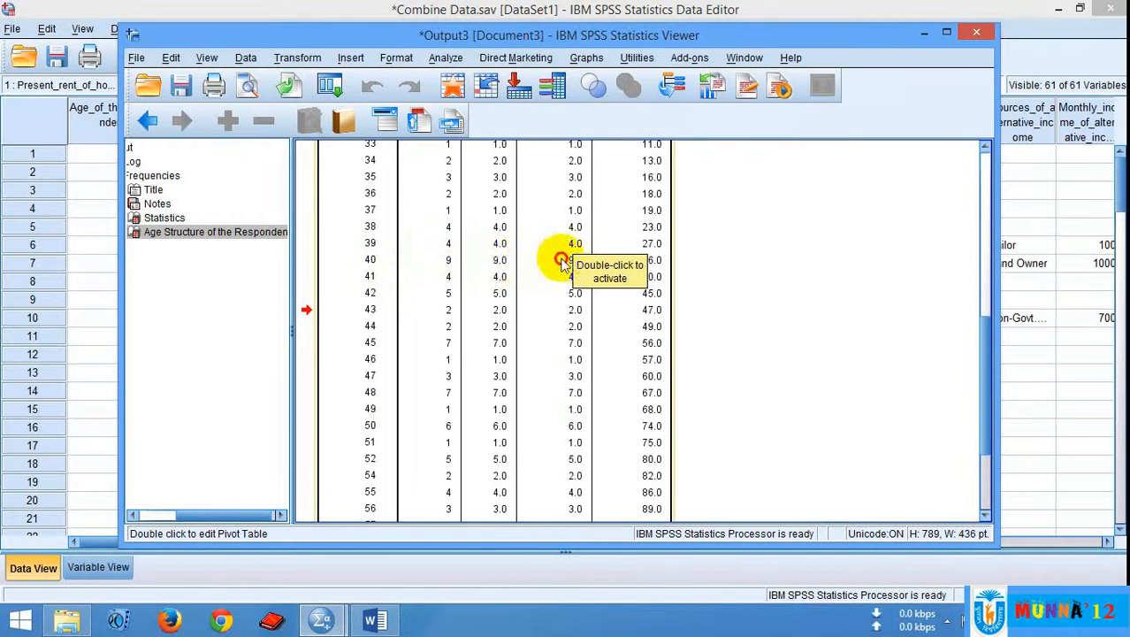
pyautogui.scroll(4, 566, 265)
pyautogui.scroll(-3, 530, 309)
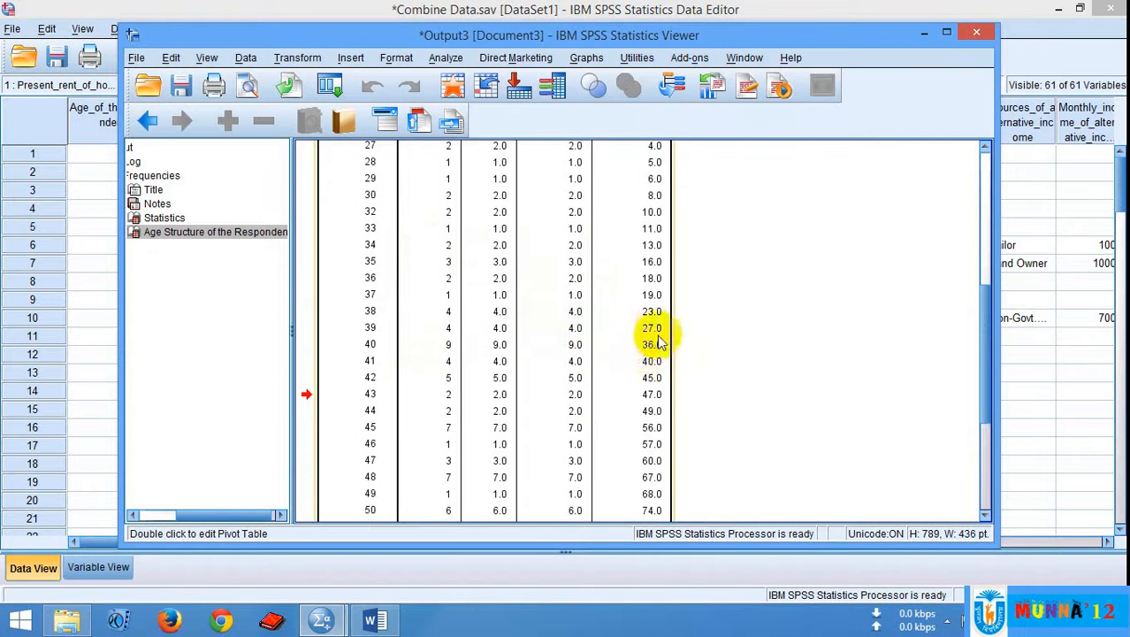
pyautogui.scroll(-5, 652, 363)
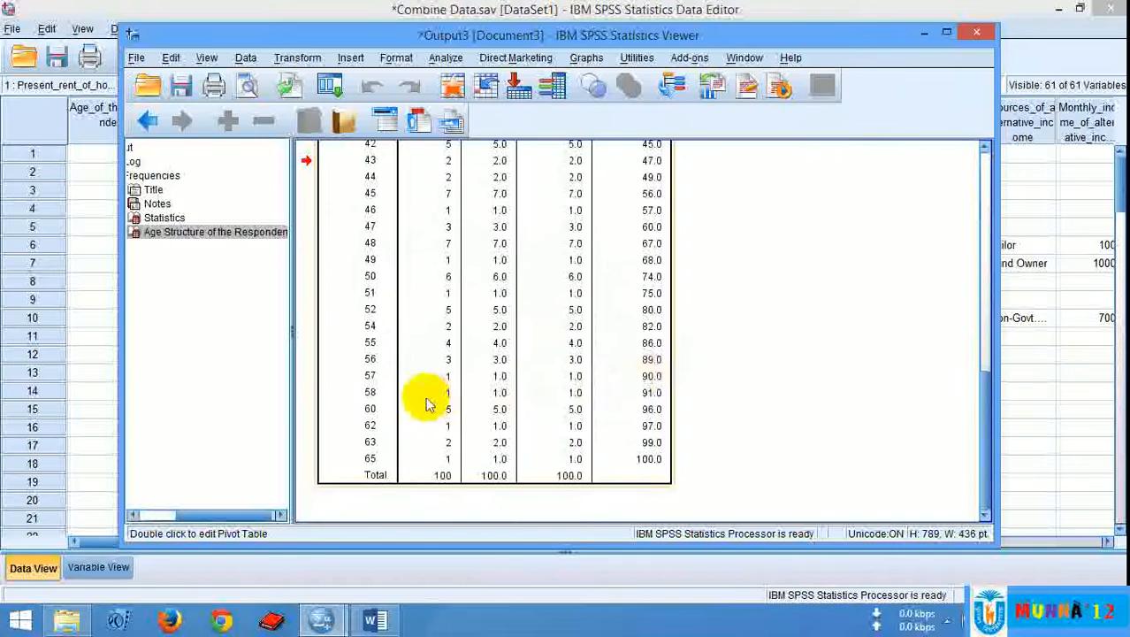
# Compare the Statistics table for the respondents' age with the full age frequency table beneath it
pyautogui.scroll(7, 429, 399)
pyautogui.scroll(3, 544, 323)
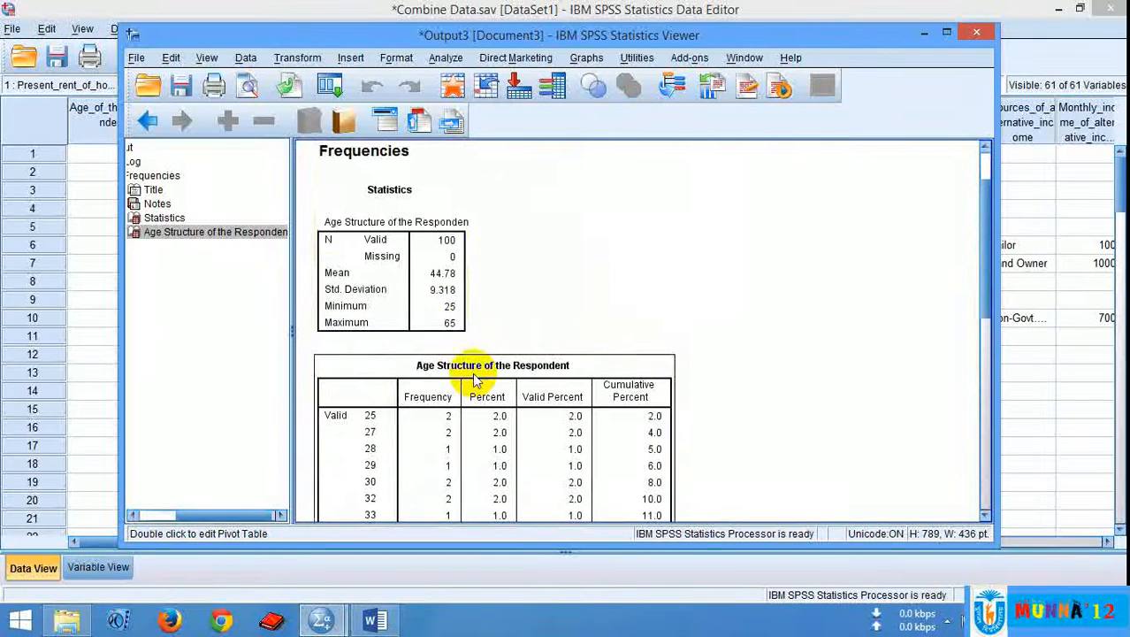
pyautogui.scroll(1, 429, 296)
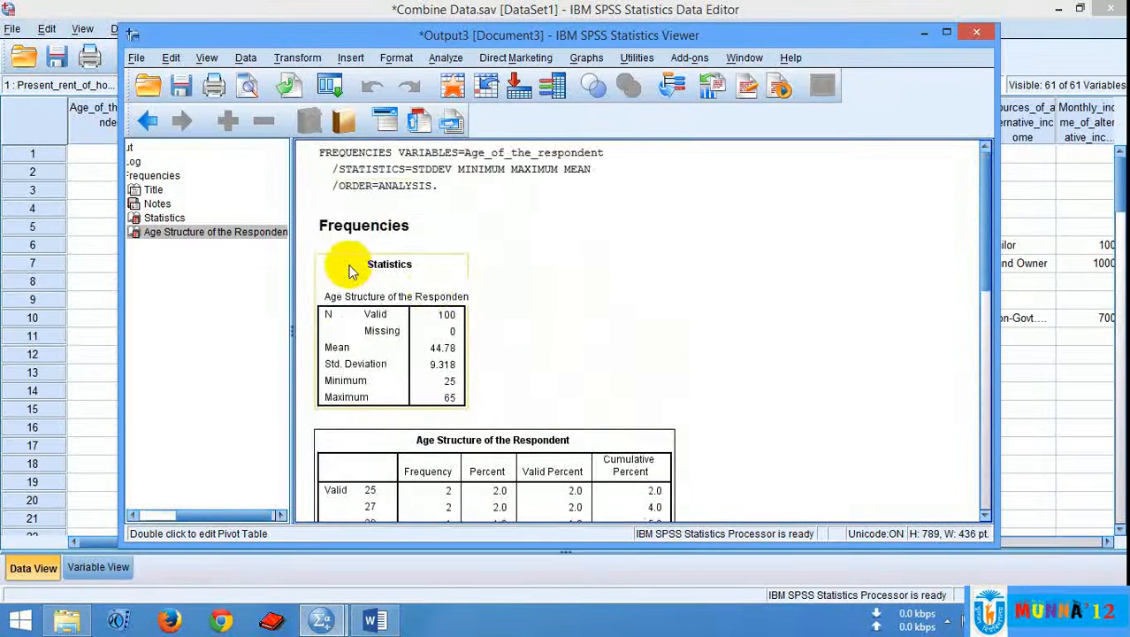
pyautogui.scroll(-7, 473, 301)
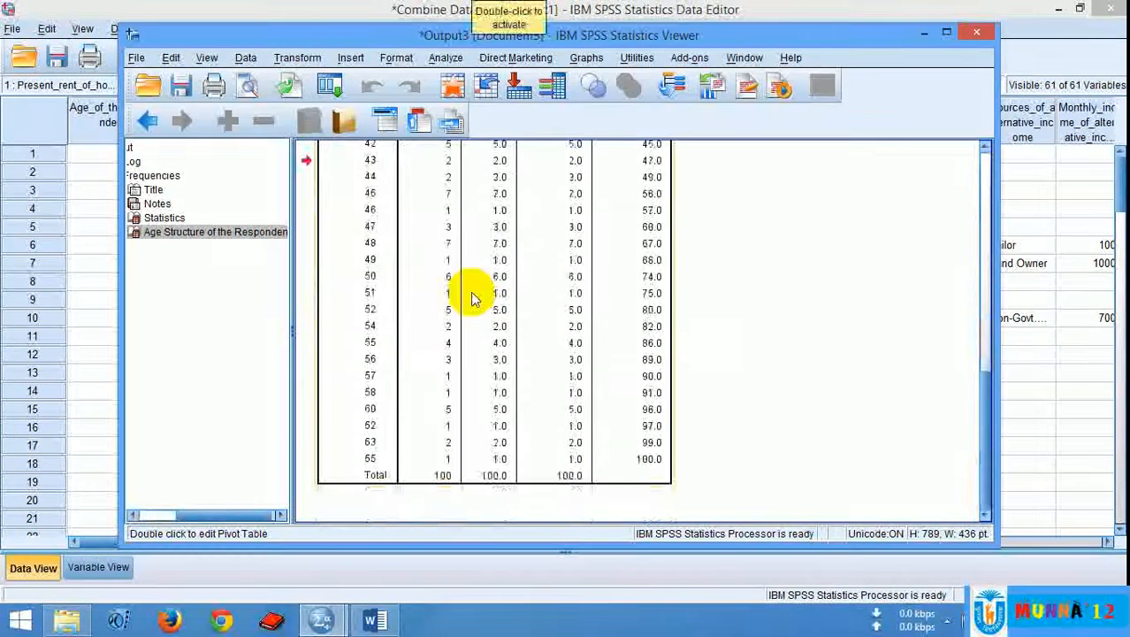
pyautogui.scroll(4, 473, 301)
pyautogui.scroll(5, 472, 297)
pyautogui.scroll(-3, 469, 296)
pyautogui.scroll(3, 443, 345)
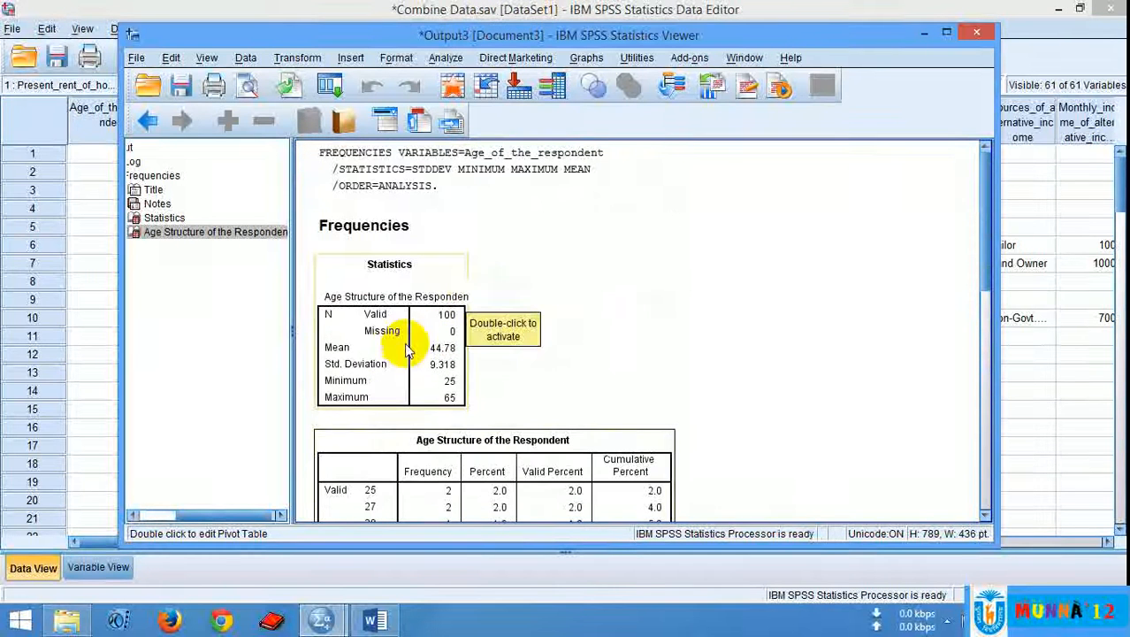
# Select the Statistics table for the age variable in the output and copy it
pyautogui.click(421, 350)
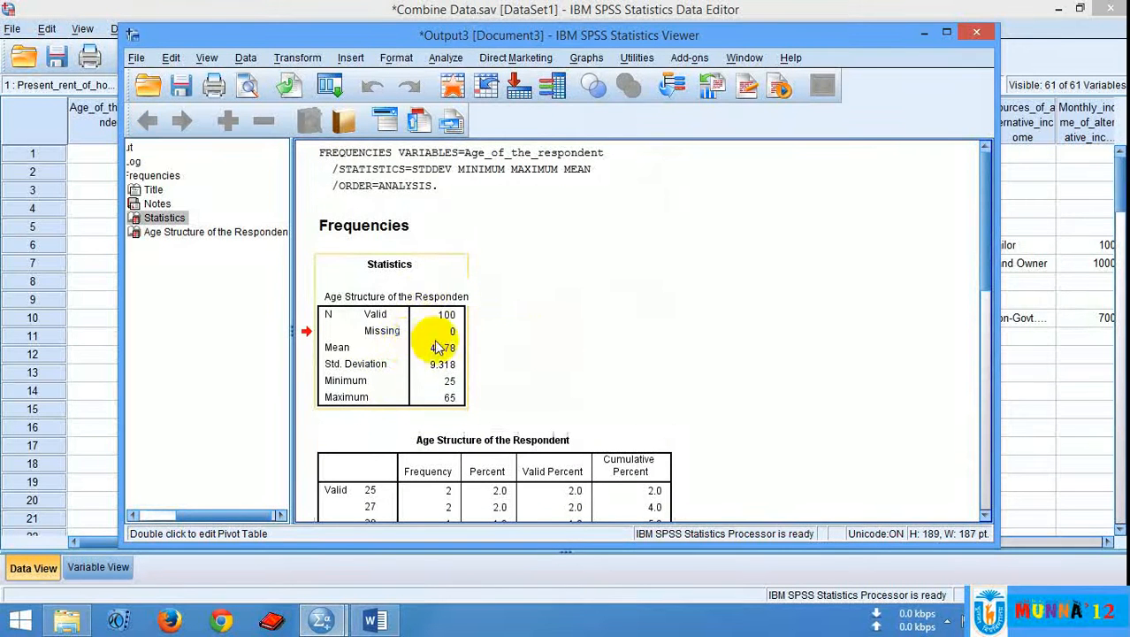
pyautogui.rightClick(379, 322)
pyautogui.click(579, 277)
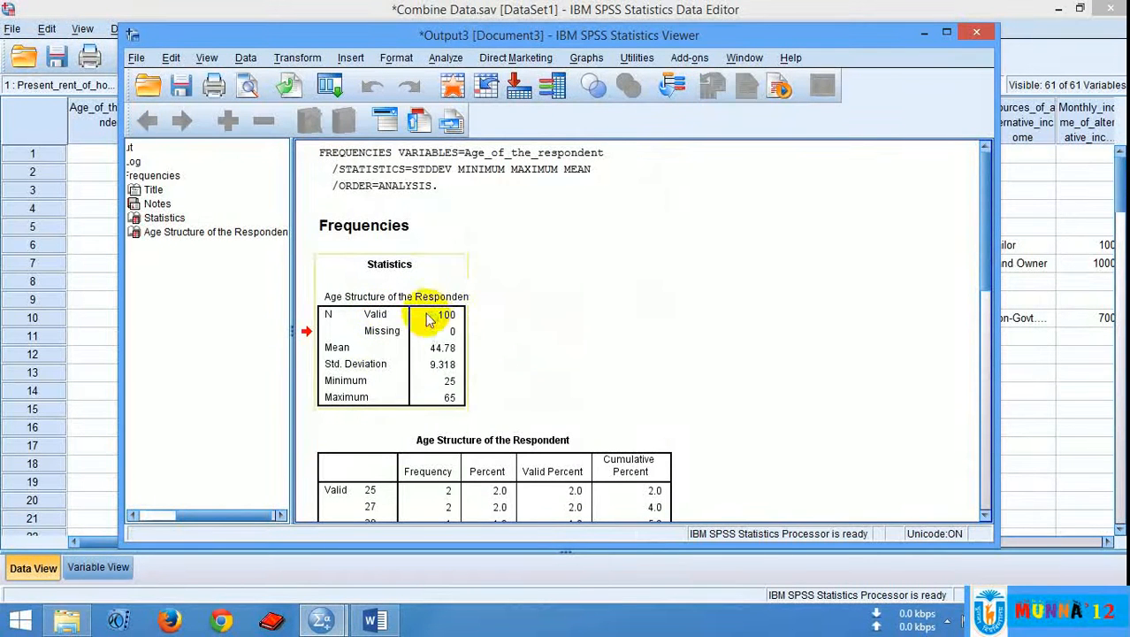
pyautogui.click(380, 325)
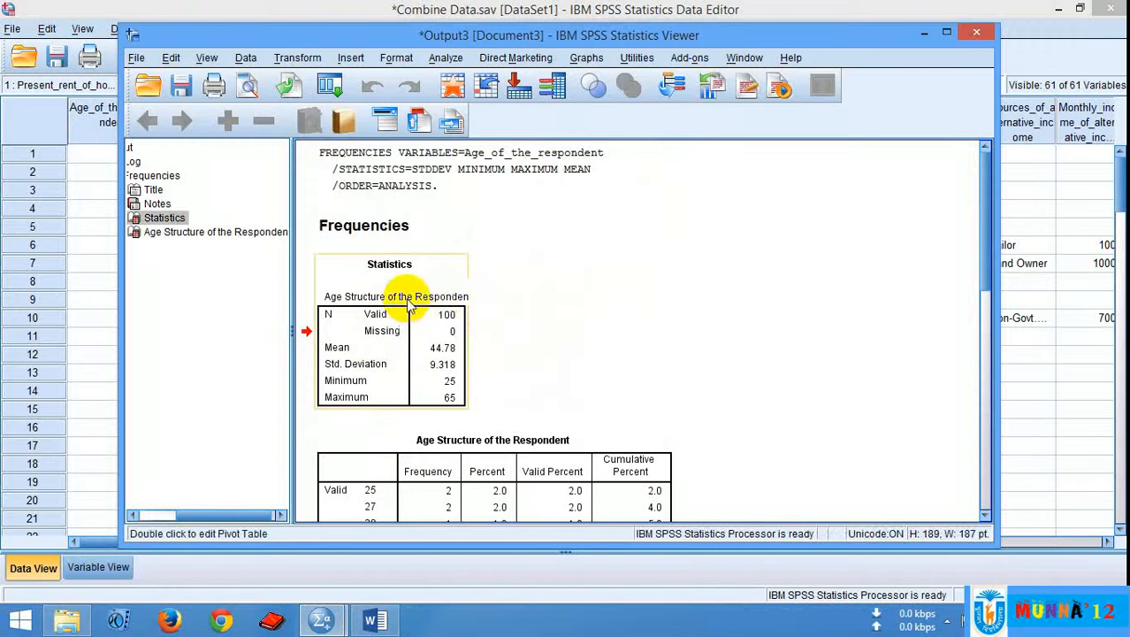
pyautogui.click(441, 312)
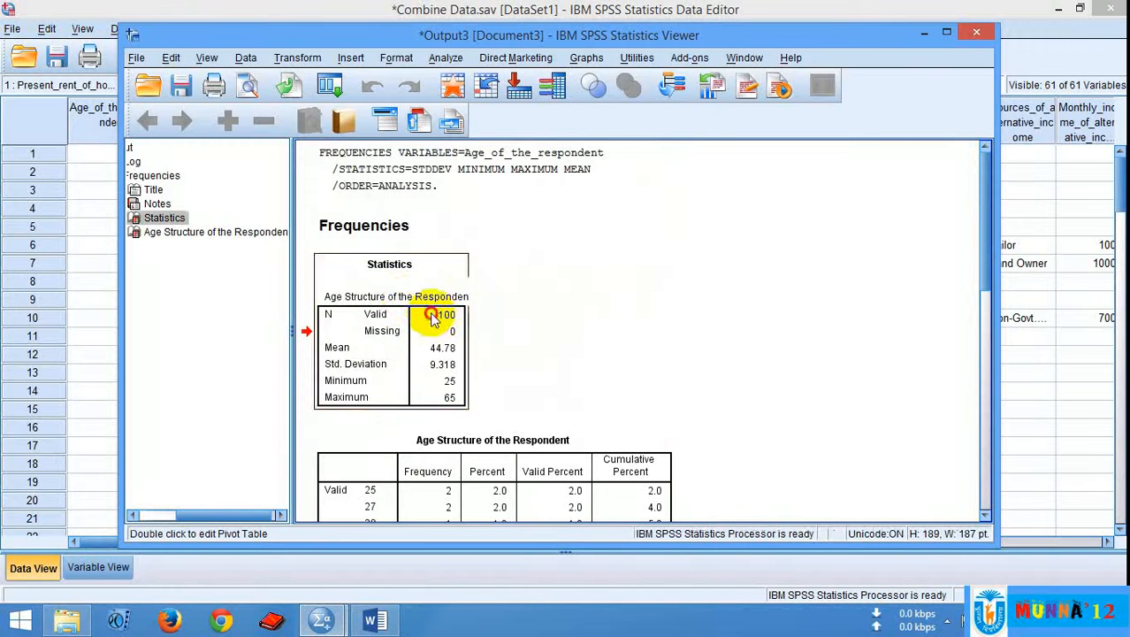
pyautogui.rightClick(384, 323)
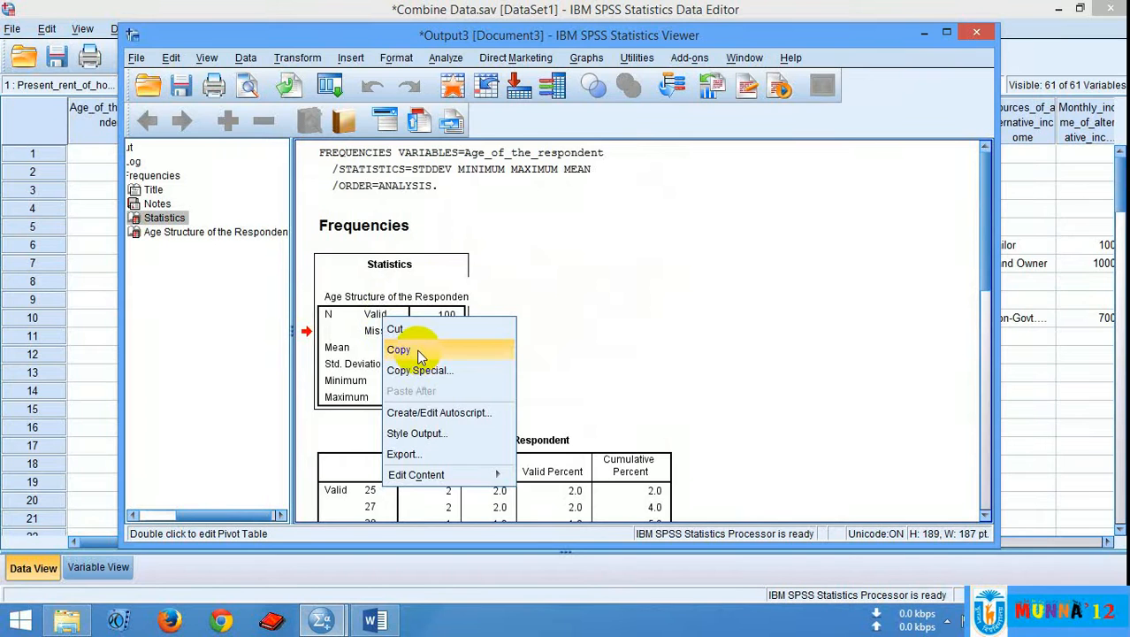
pyautogui.click(417, 349)
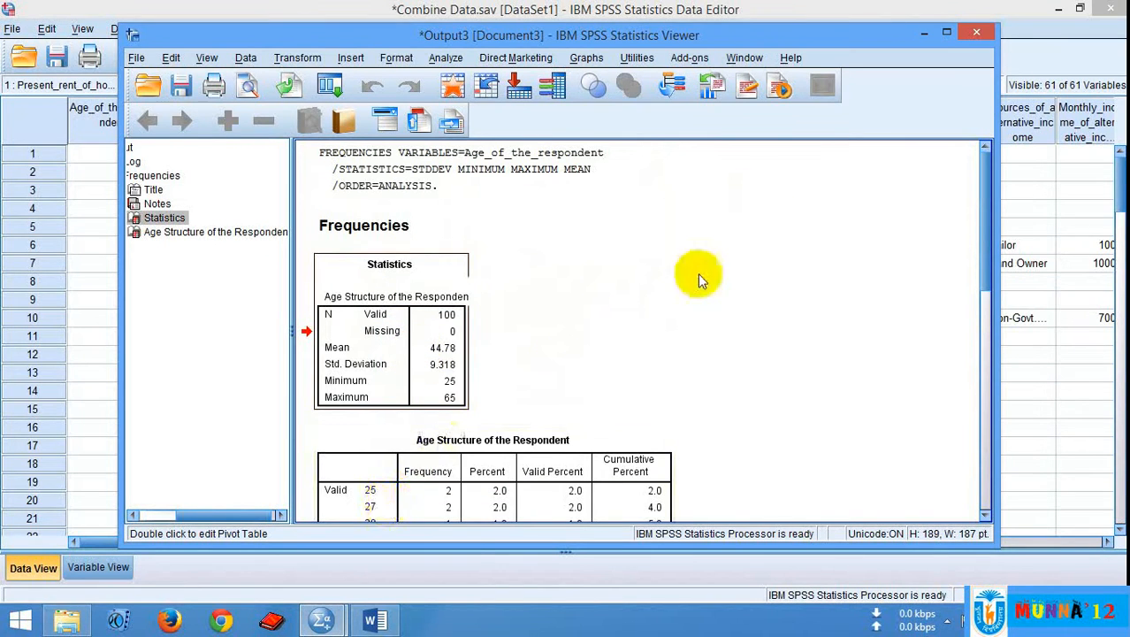
# Create a new Microsoft Word document on the desktop, place it below the Combine Data file and open it
pyautogui.click(1052, 12)
pyautogui.click(1052, 13)
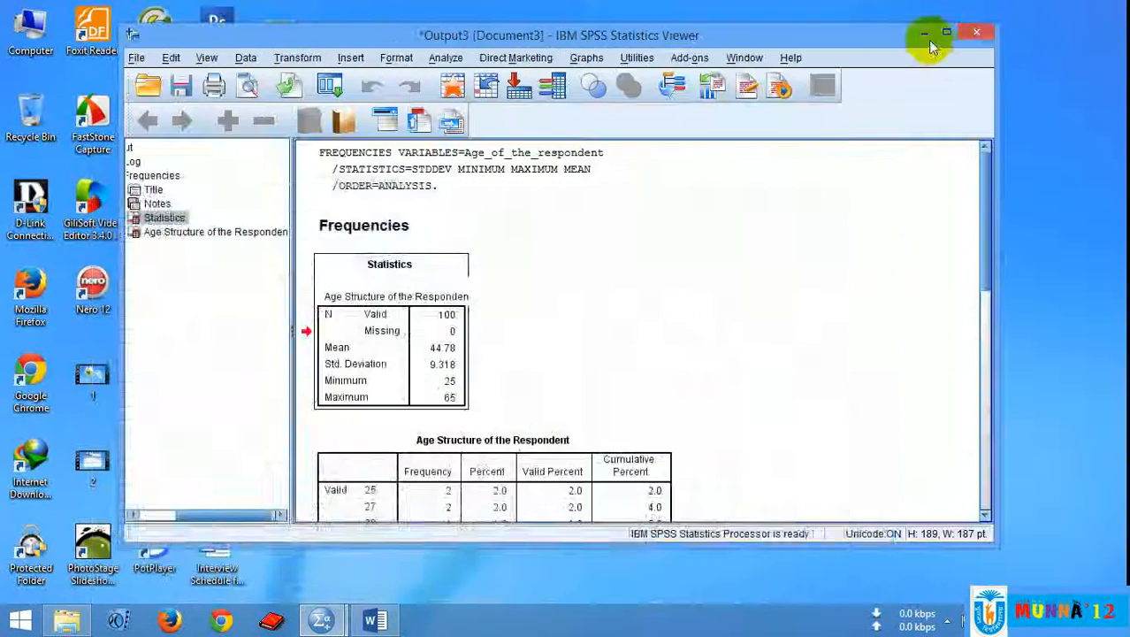
pyautogui.click(928, 39)
pyautogui.rightClick(517, 177)
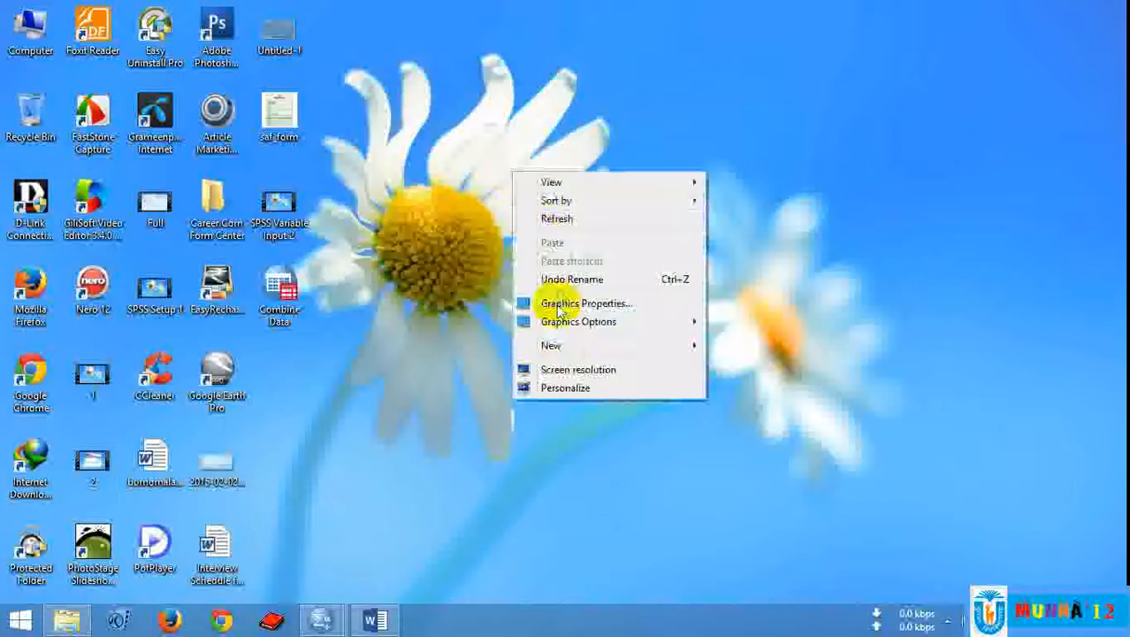
pyautogui.click(566, 351)
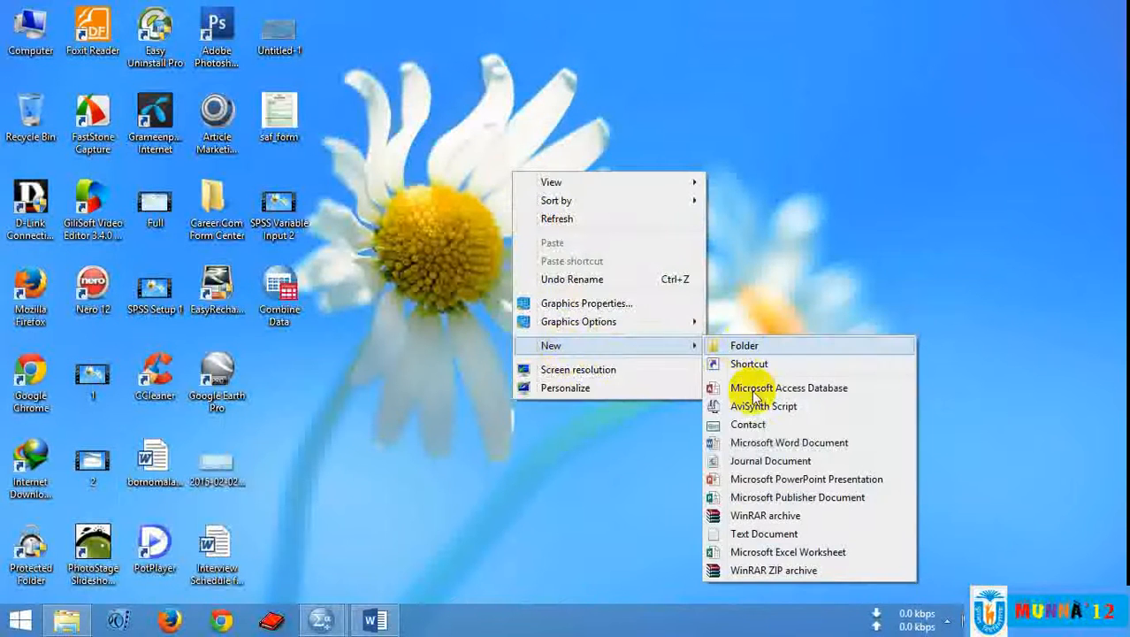
pyautogui.click(751, 443)
pyautogui.moveTo(557, 213); pyautogui.dragTo(291, 363)
pyautogui.doubleClick(289, 364)
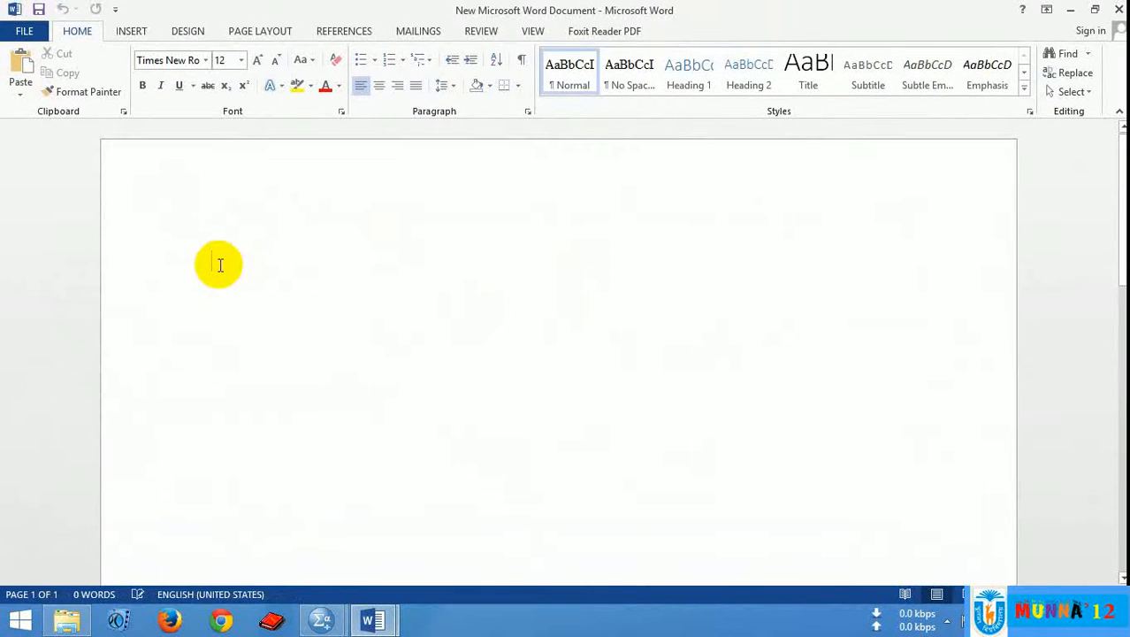
# Paste the copied Statistics table into the blank document and move it to the middle of the page
pyautogui.hotkey('ctrl', 'v')
pyautogui.click(277, 339)
pyautogui.scroll(-3, 282, 229)
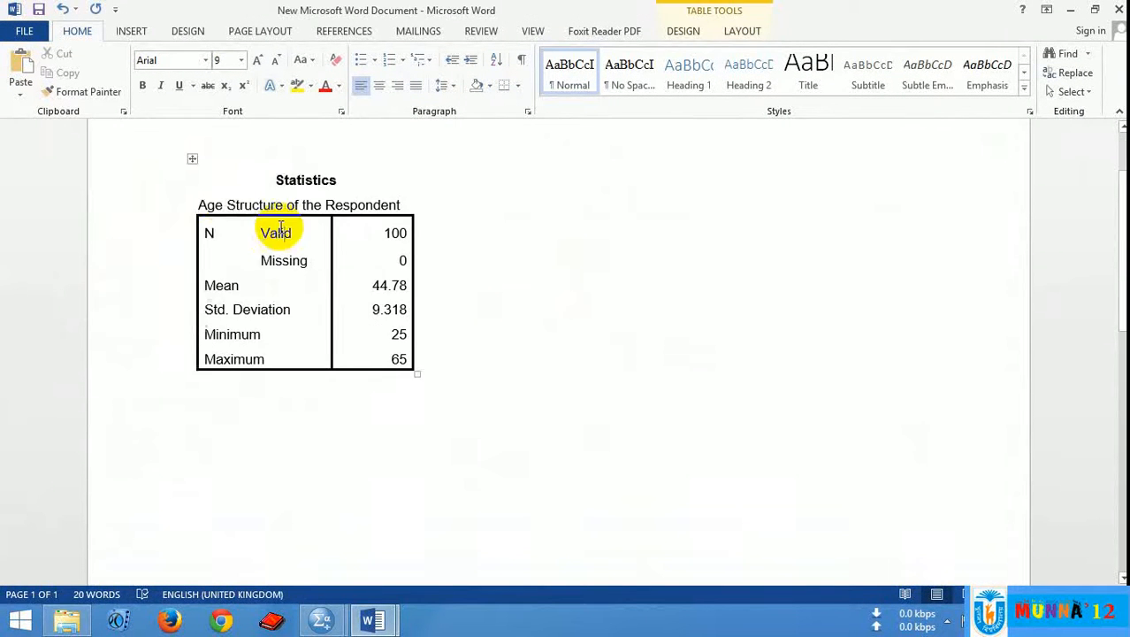
pyautogui.click(285, 174)
pyautogui.moveTo(191, 156); pyautogui.dragTo(478, 198)
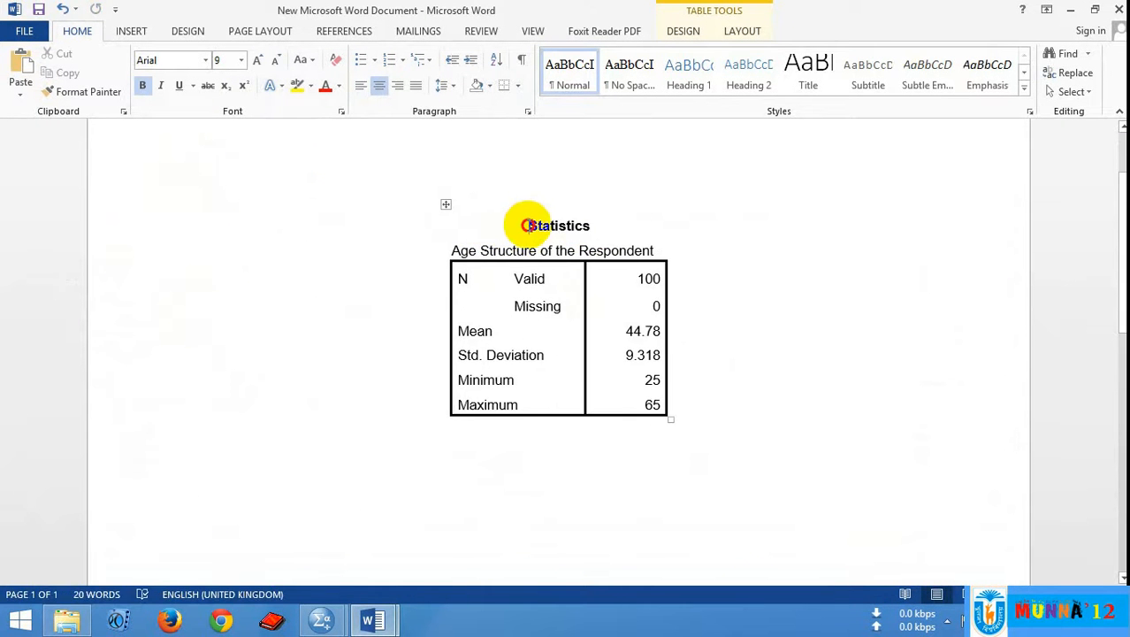
# Delete the "Statistics" heading above the pasted age table
pyautogui.moveTo(528, 225); pyautogui.dragTo(606, 225)
pyautogui.press('Delete')
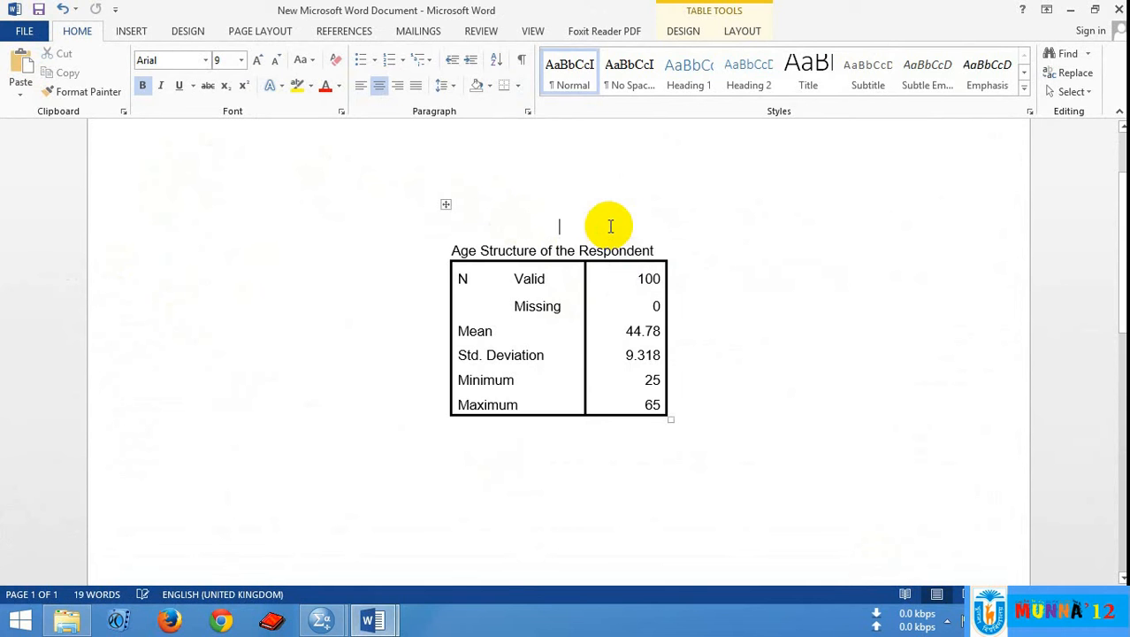
pyautogui.click(597, 330)
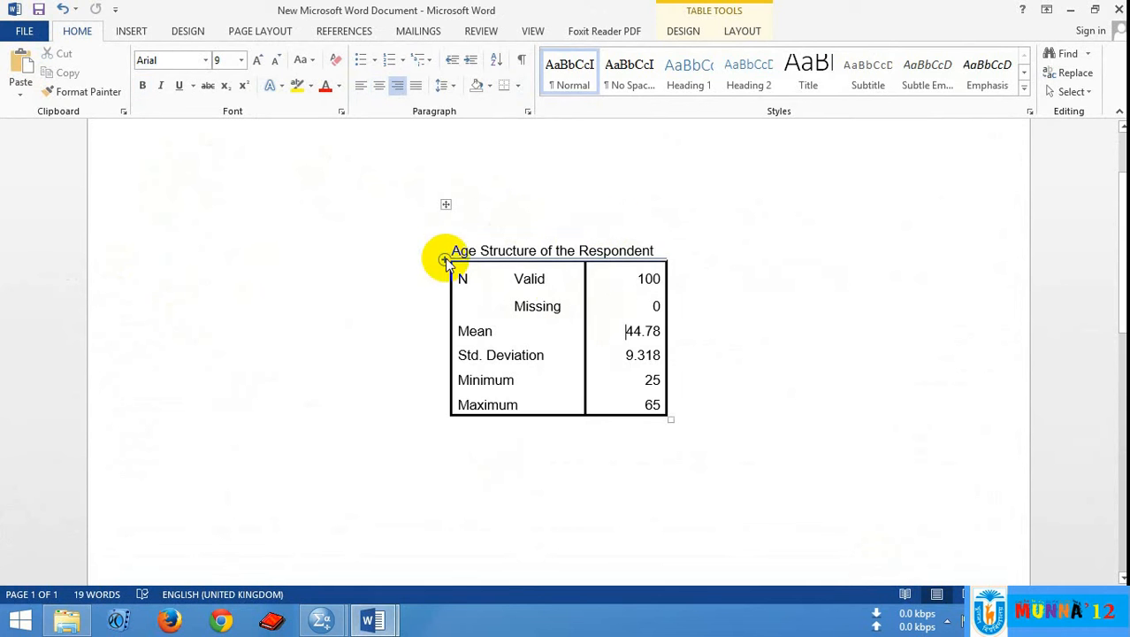
# Look over the page with the pasted age table and restore the document window to a smaller size
pyautogui.scroll(-3, 468, 286)
pyautogui.scroll(4, 495, 304)
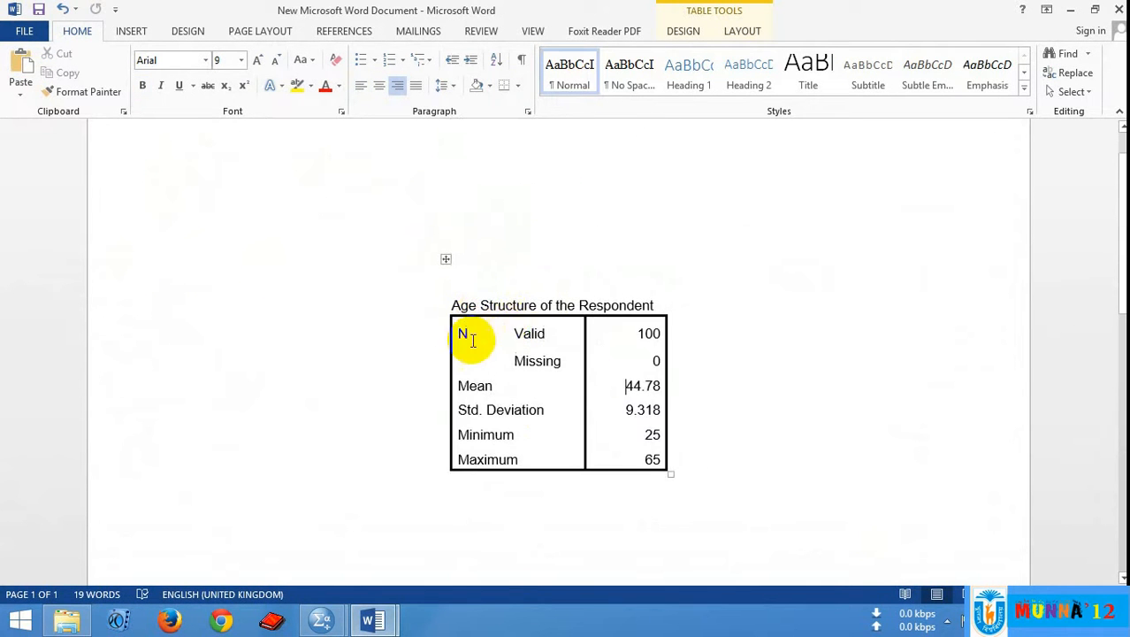
pyautogui.scroll(-3, 532, 331)
pyautogui.scroll(4, 532, 335)
pyautogui.scroll(-5, 532, 331)
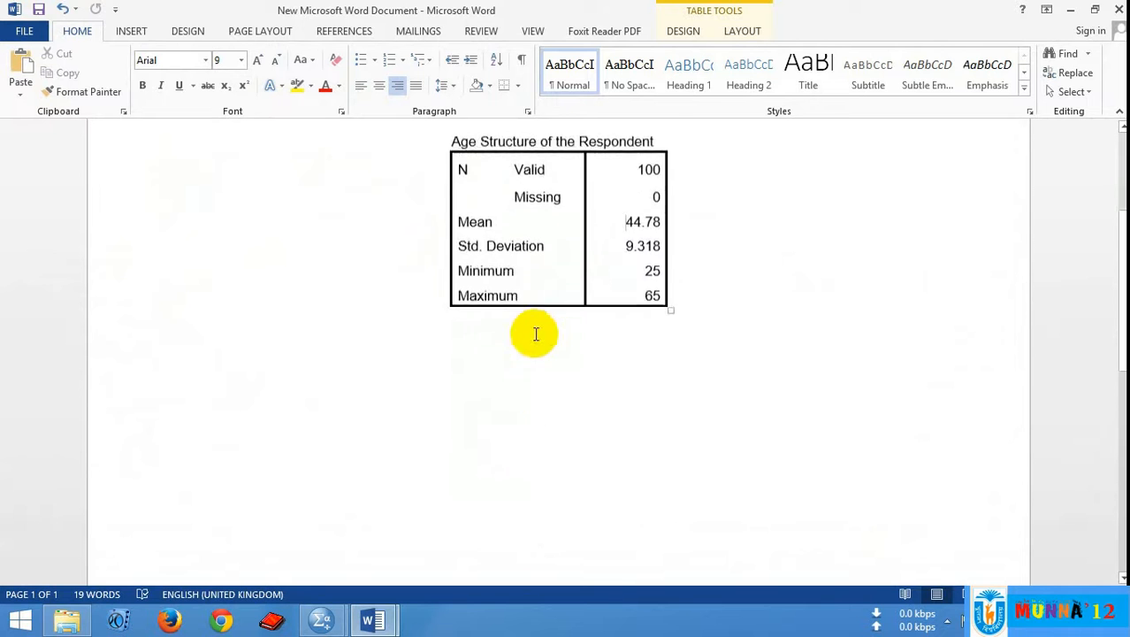
pyautogui.scroll(-5, 536, 334)
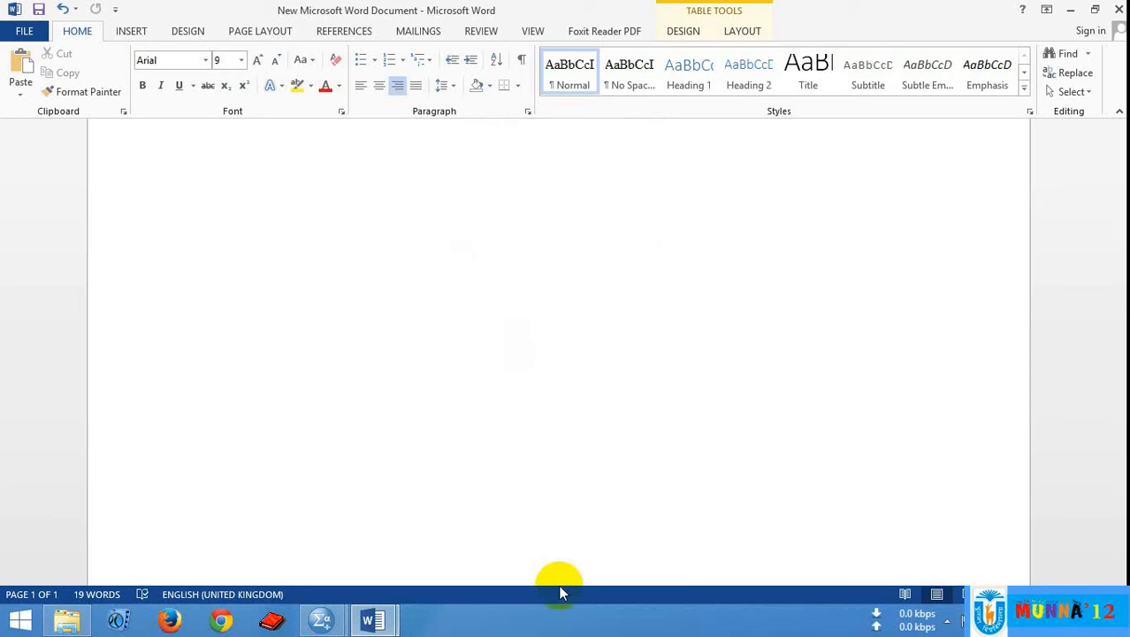
pyautogui.press('super+Down')
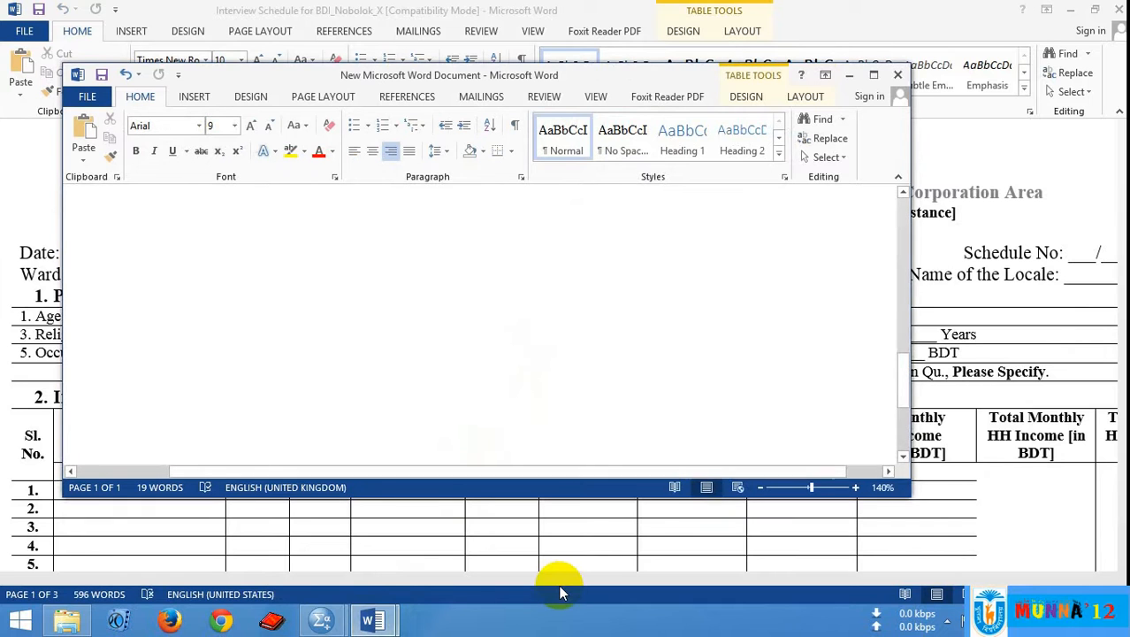